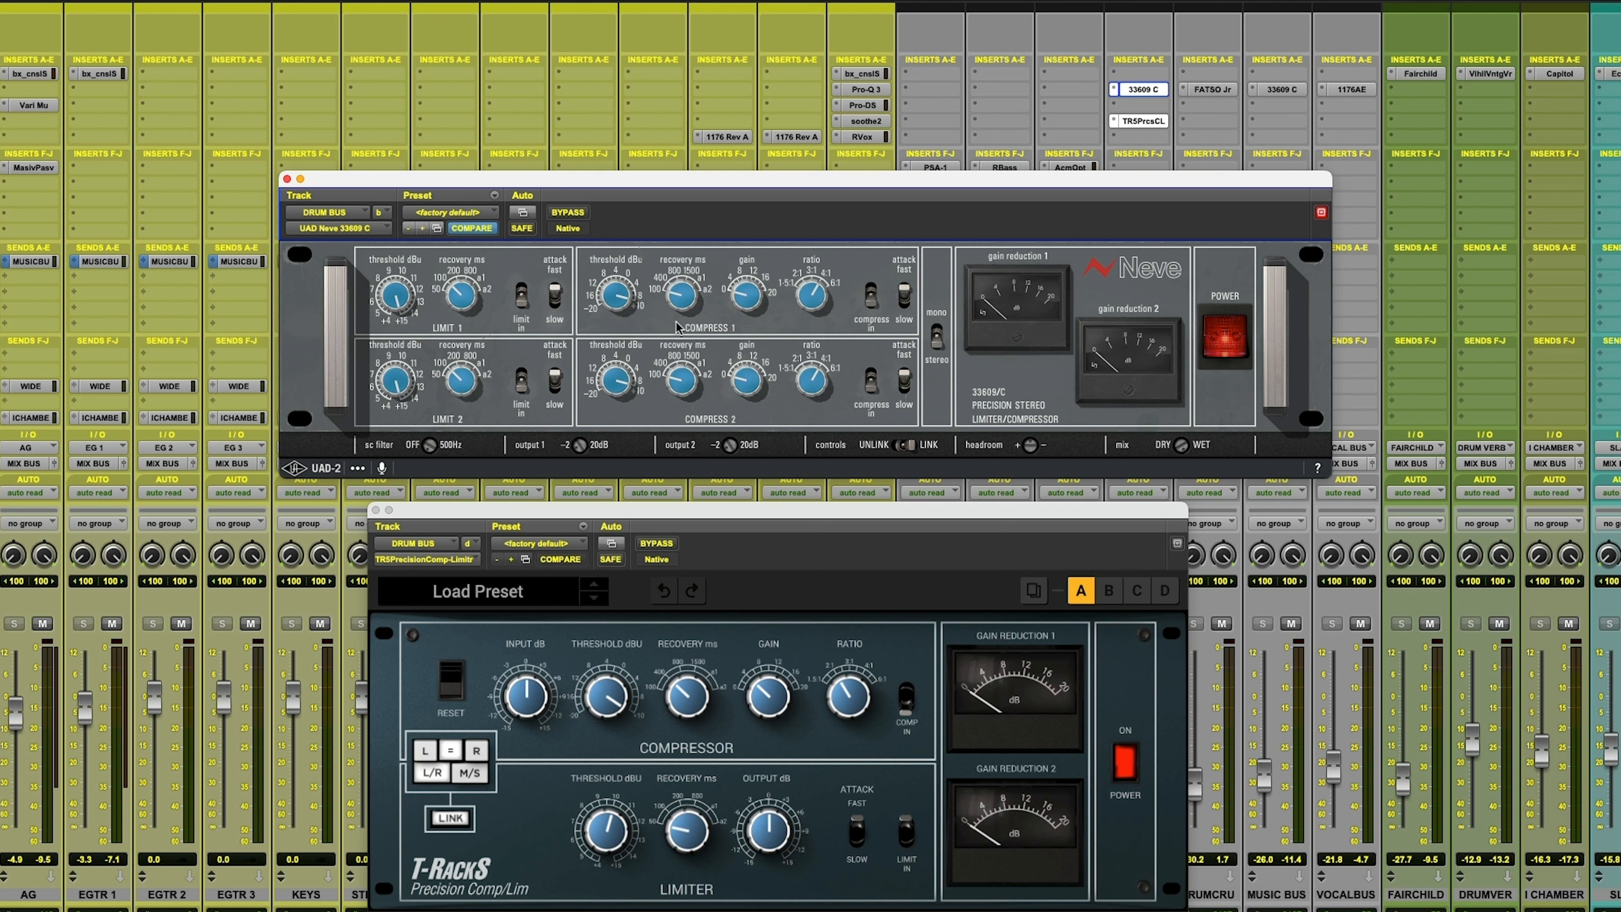
- Close the two DRUM BUS compressor windows and open FATSO Jr on the DRUM CRUSH track, moving its window over the faders
left_click(287, 179)
left_click(376, 511)
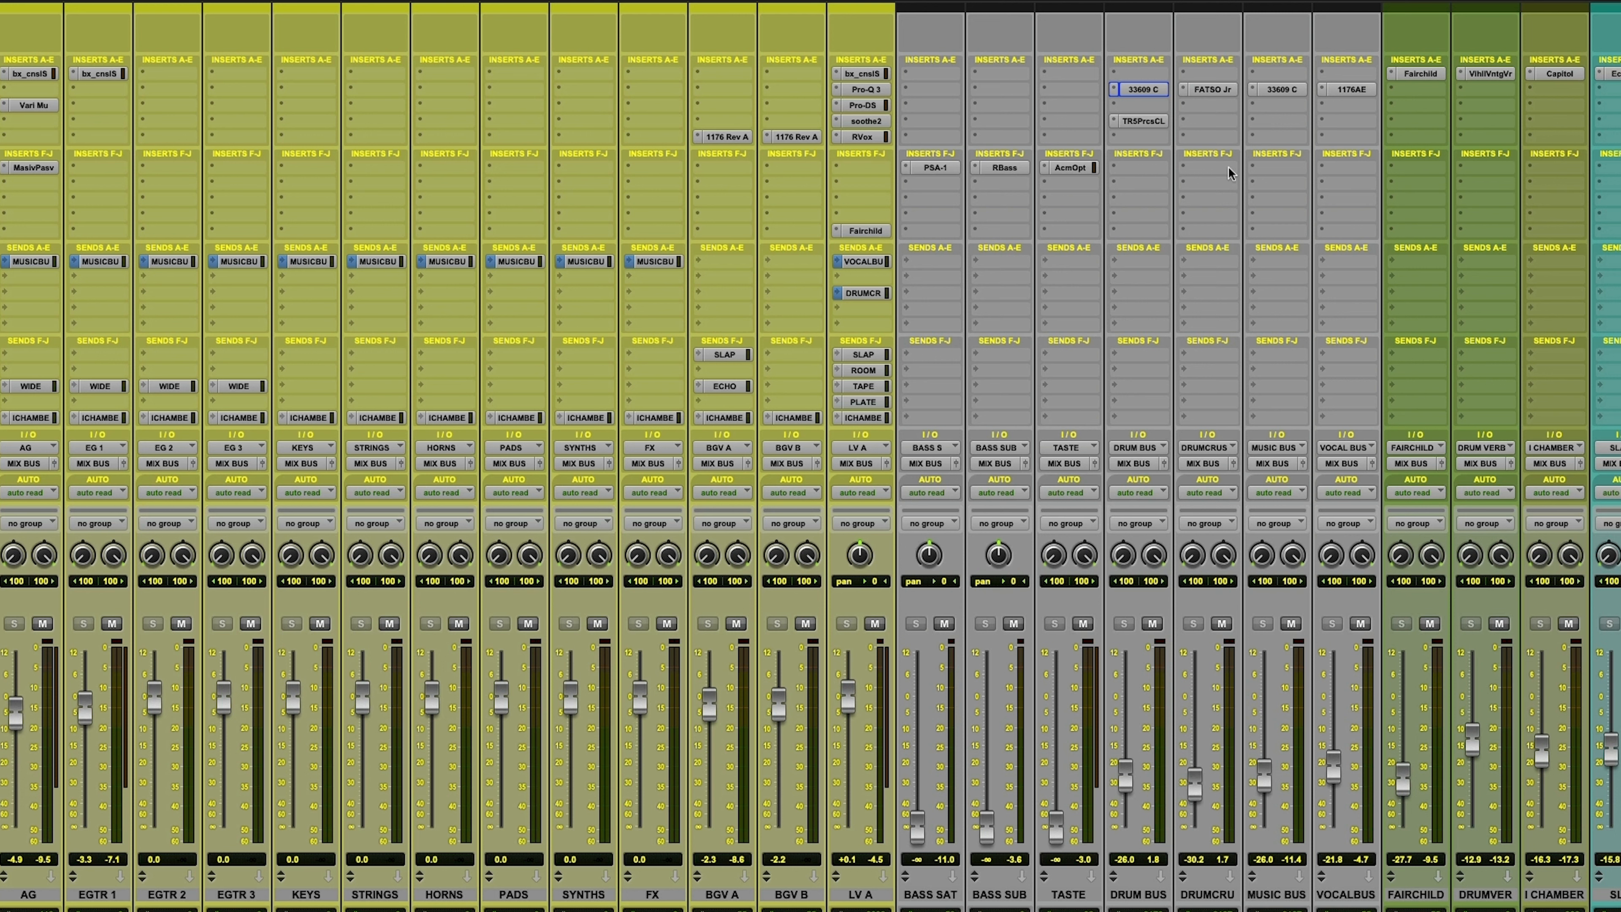
left_click(1206, 89)
left_click_drag(759, 211, 754, 559)
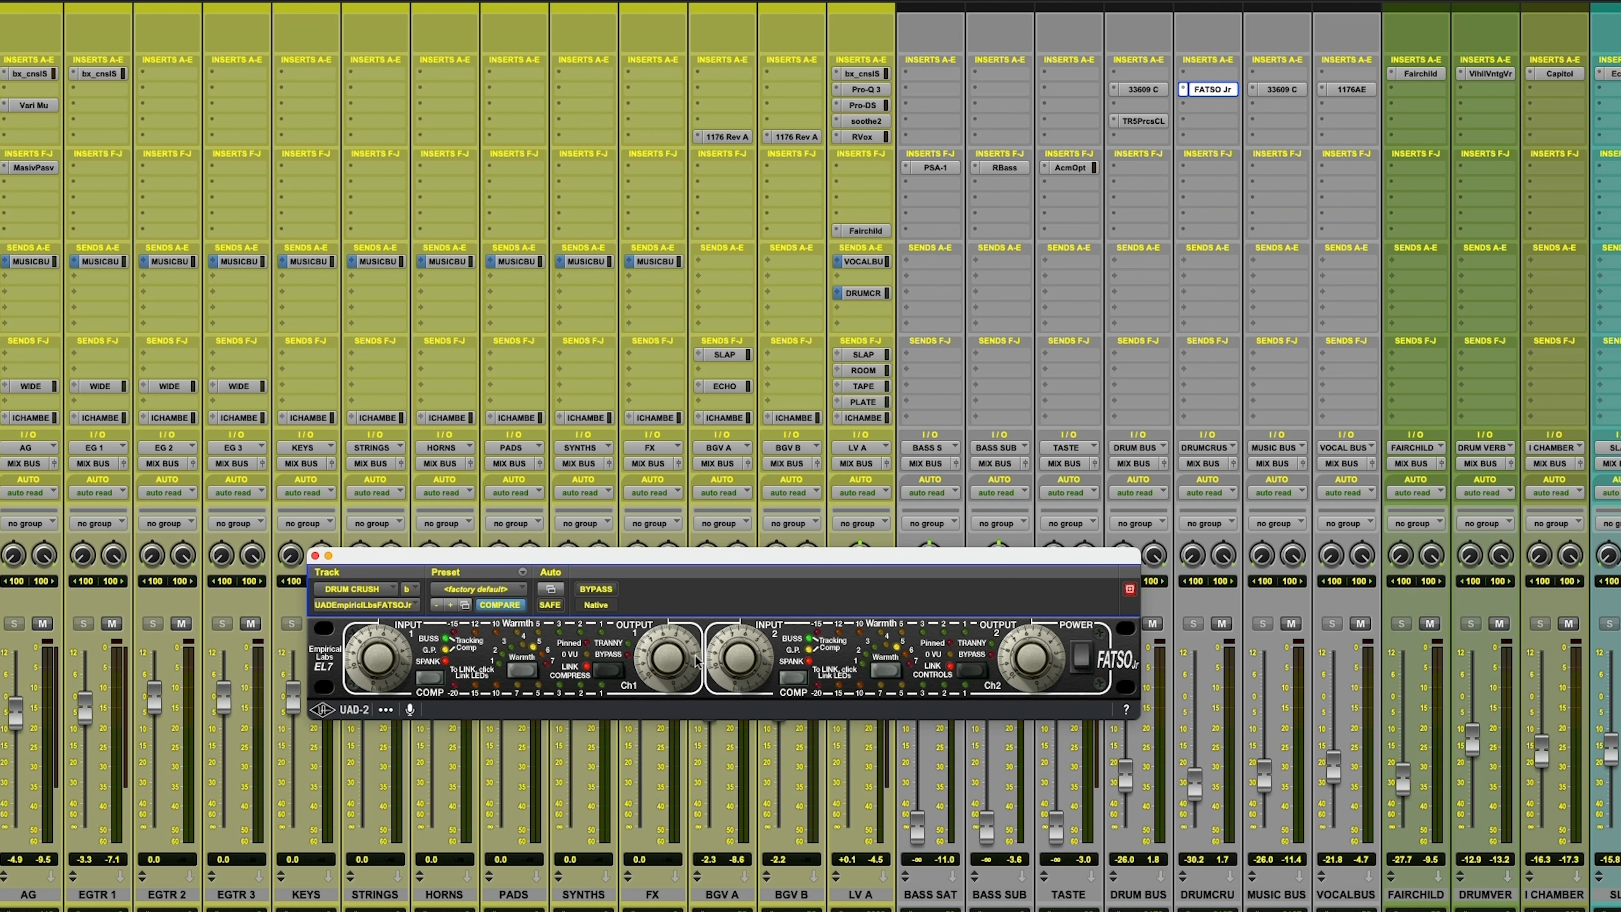
left_click(643, 544)
left_click_drag(643, 552, 698, 651)
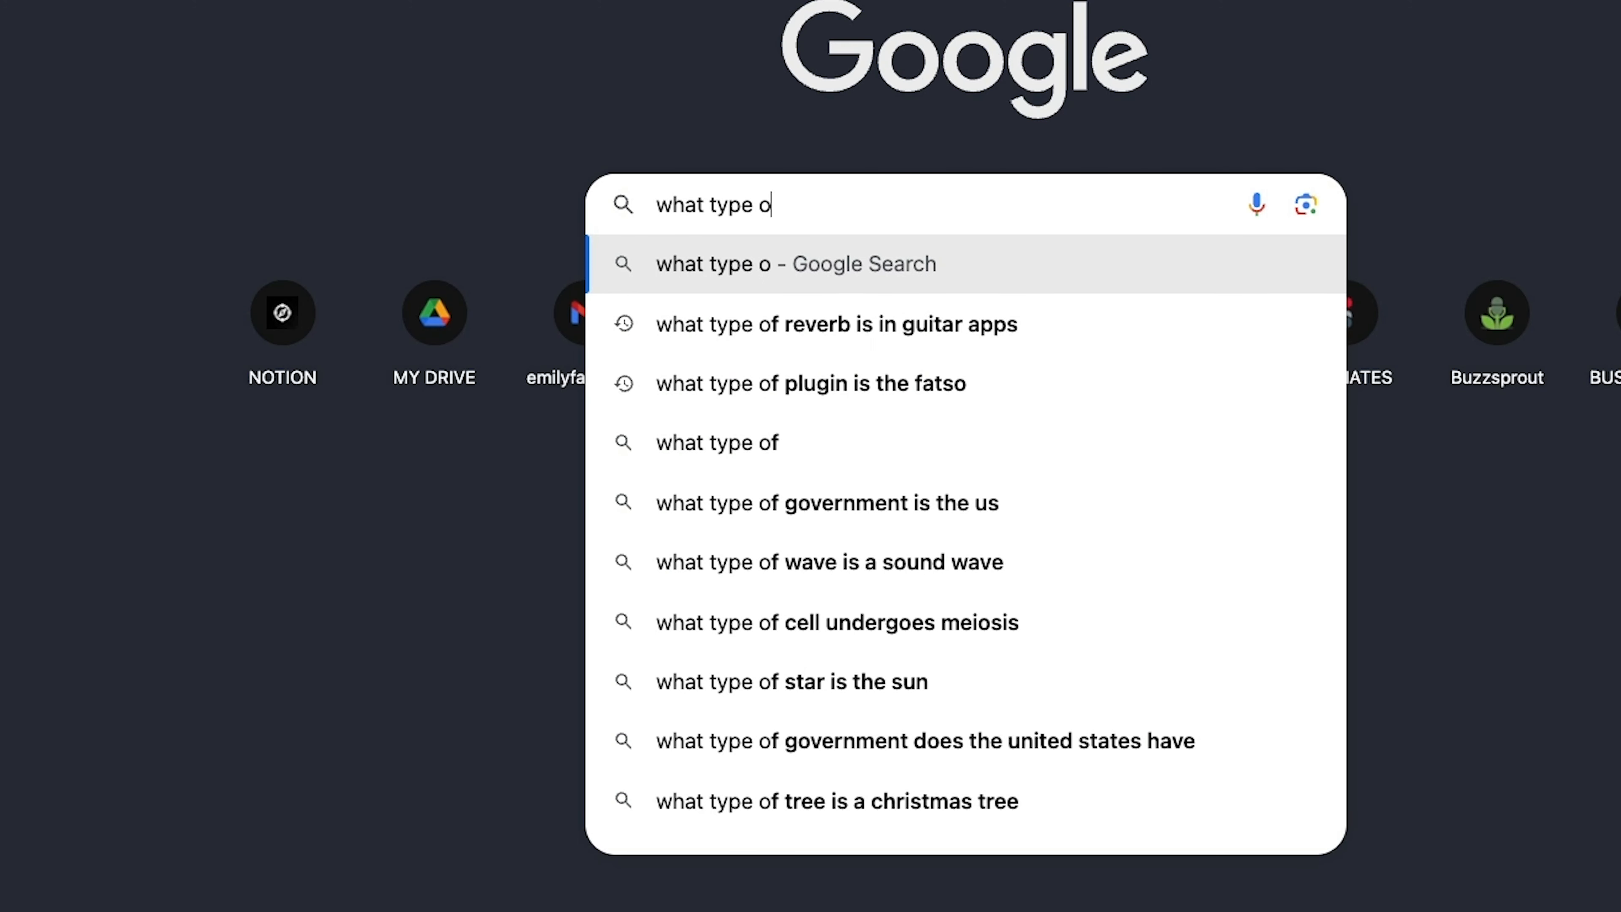
- Search Google in the browser for "what type of compressor is the FATSO"
type("f ")
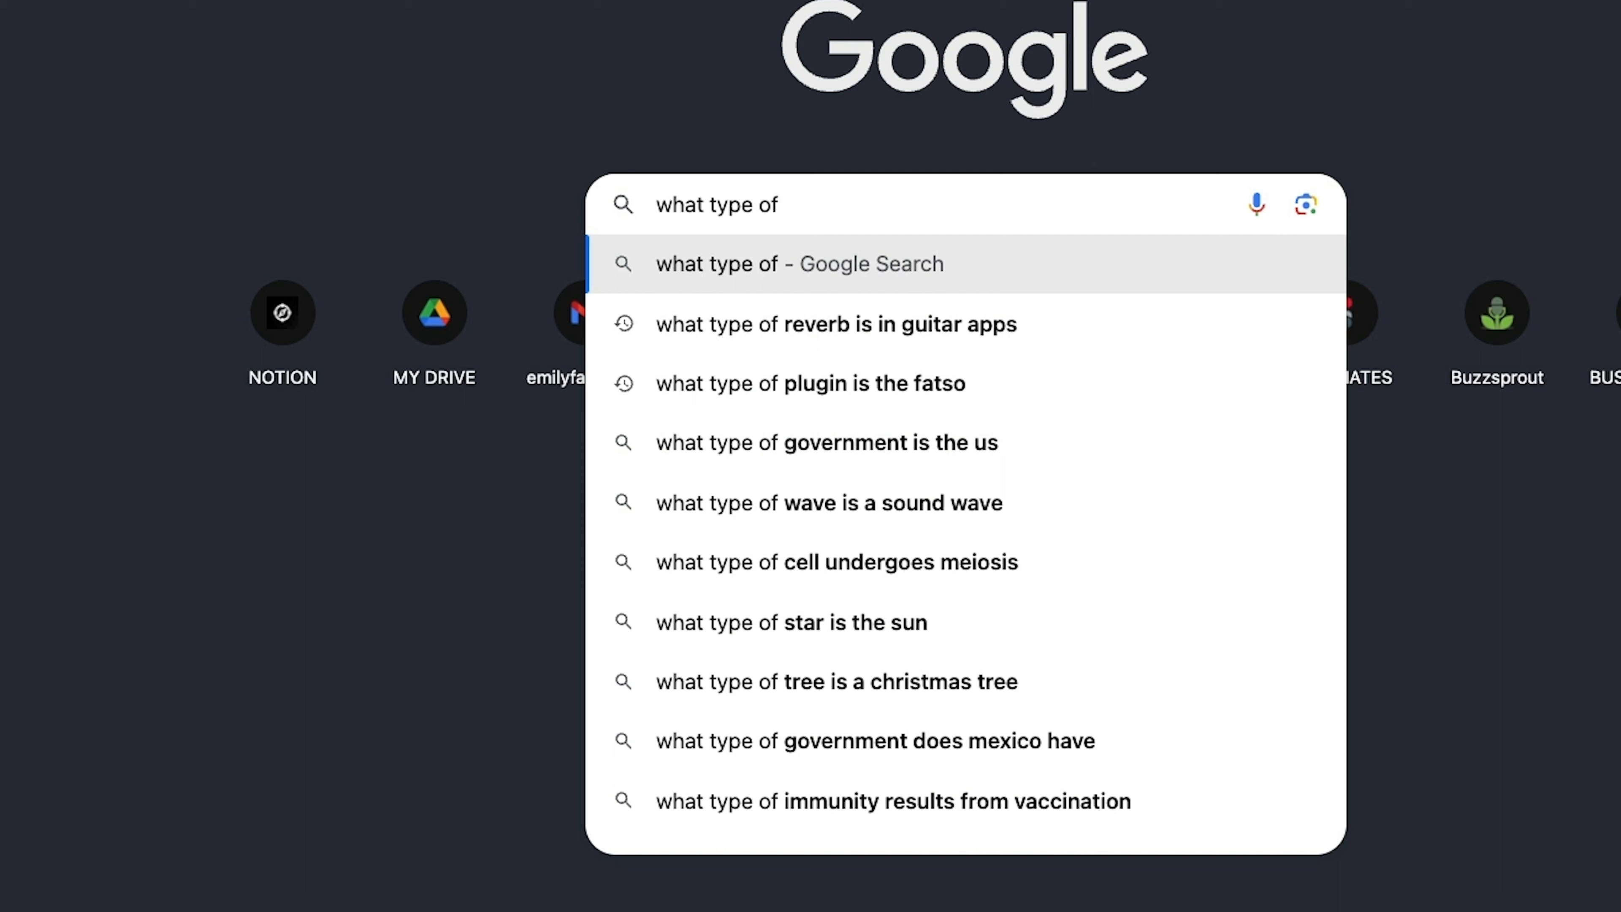
type("compressor is th")
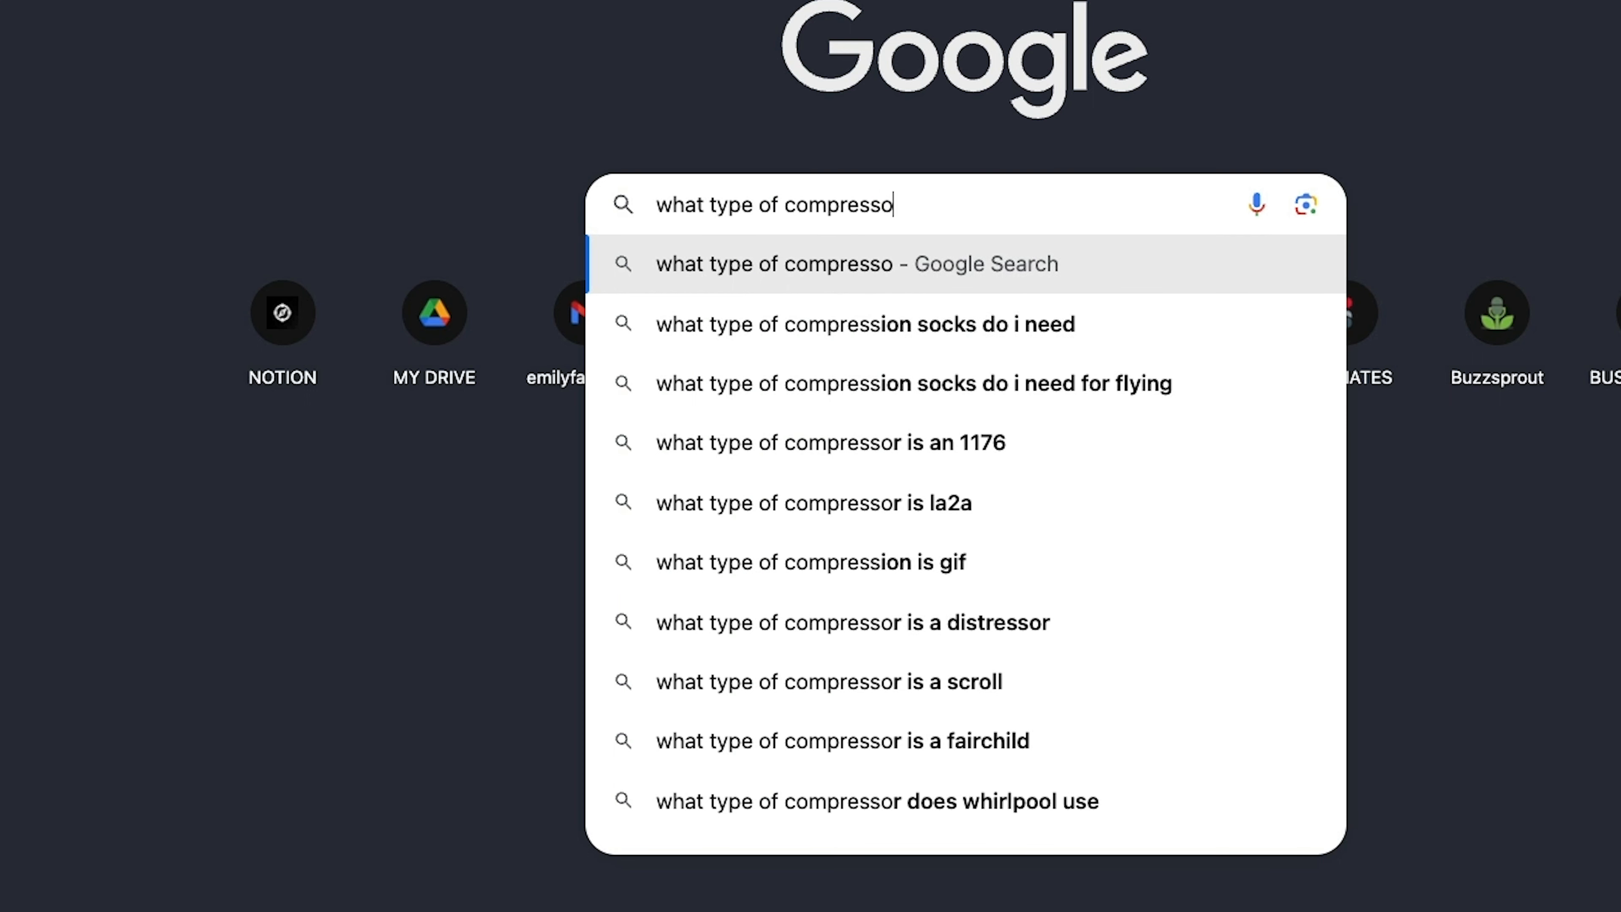
type("e FATSO")
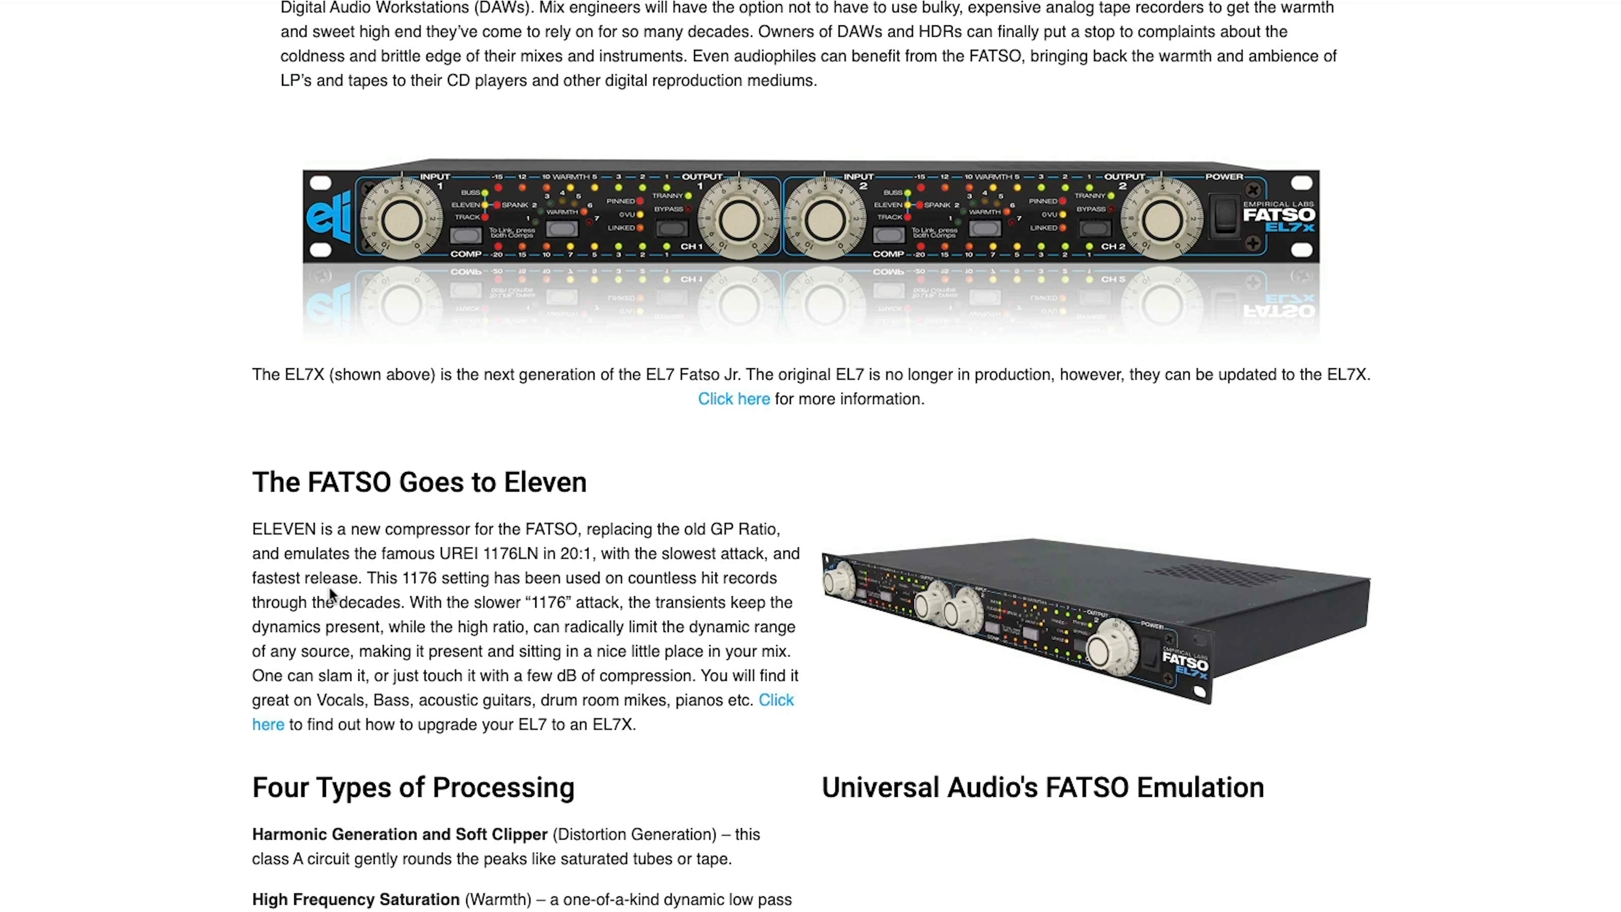
- Read the Empirical Labs FATSO page, covering the product overview, the Eleven compressor and the types of processing
scroll(528, 509, "up", 10)
scroll(528, 507, "down", 1)
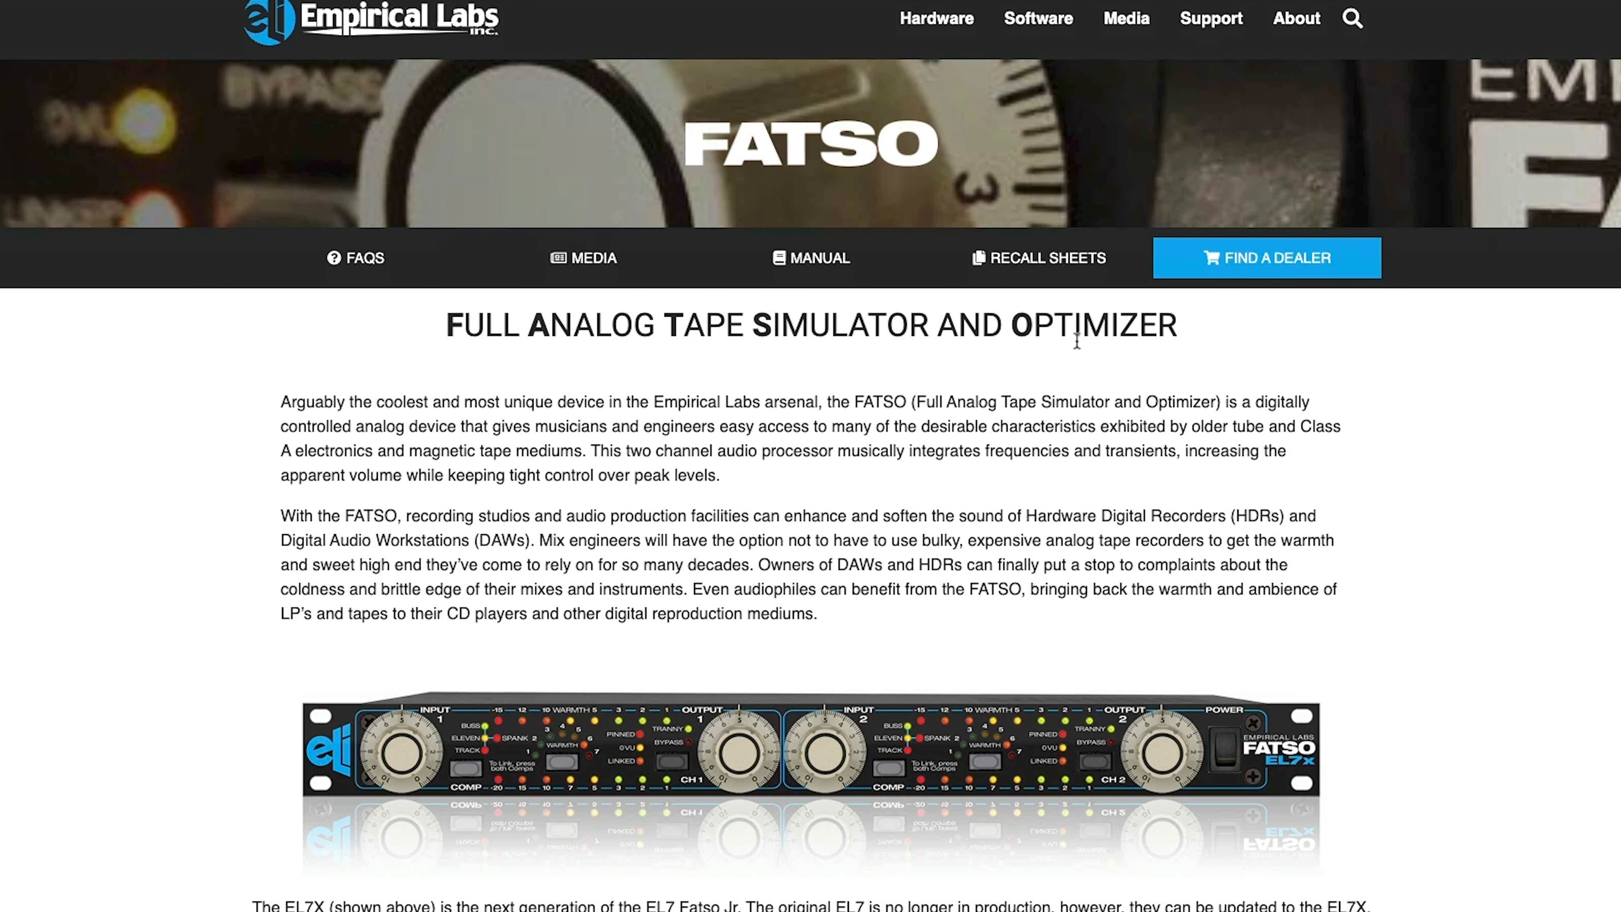
scroll(243, 571, "down", 7)
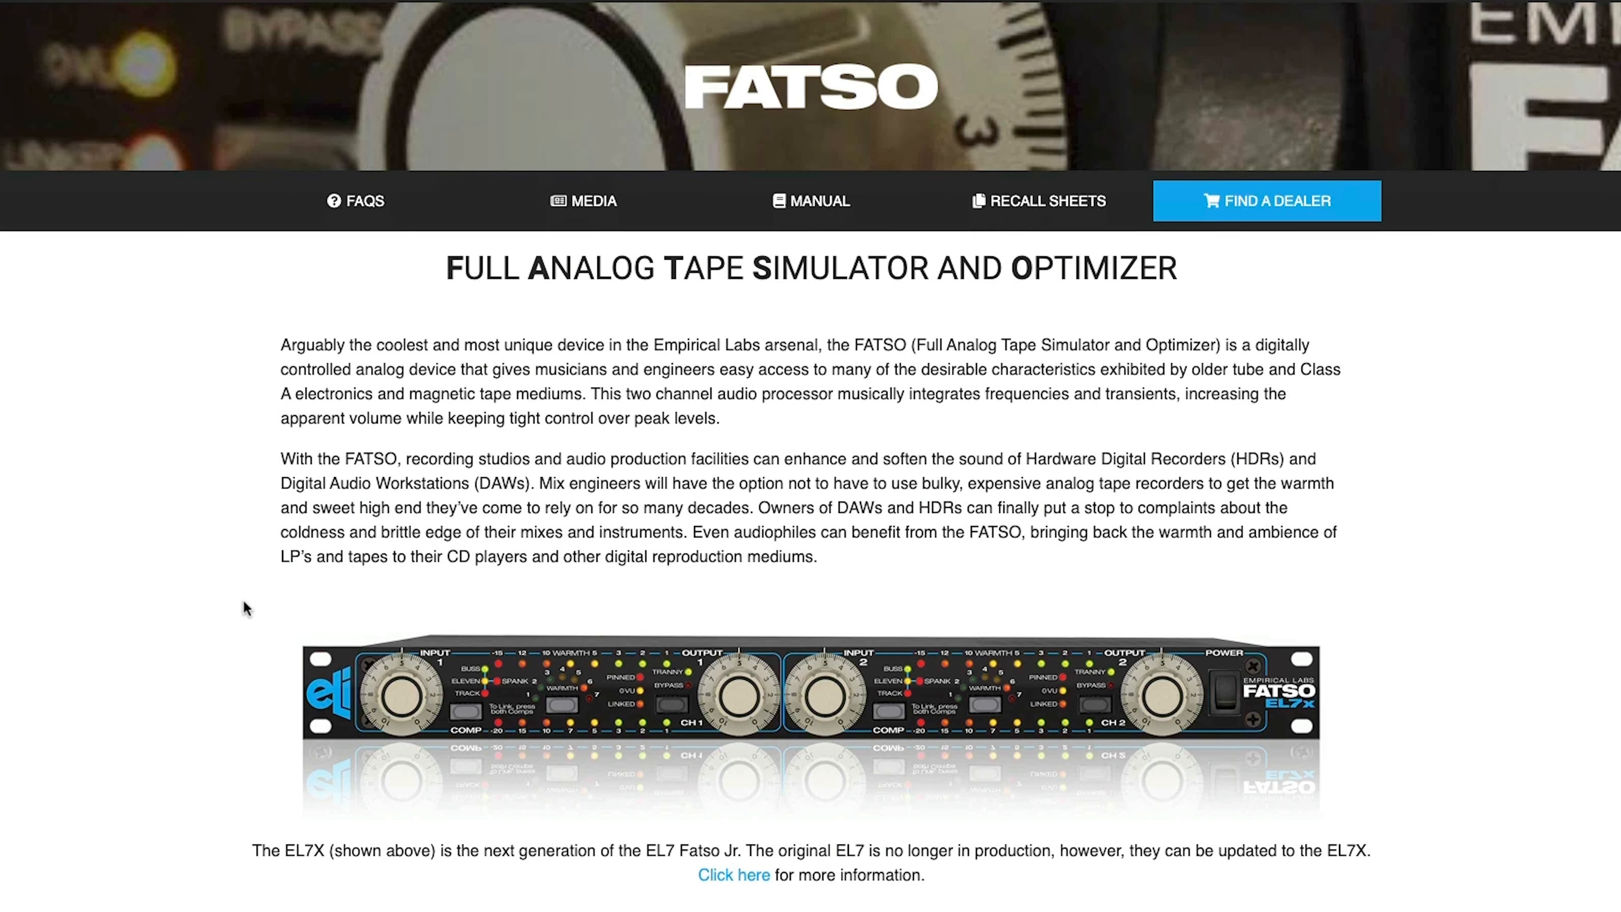
scroll(240, 601, "down", 1)
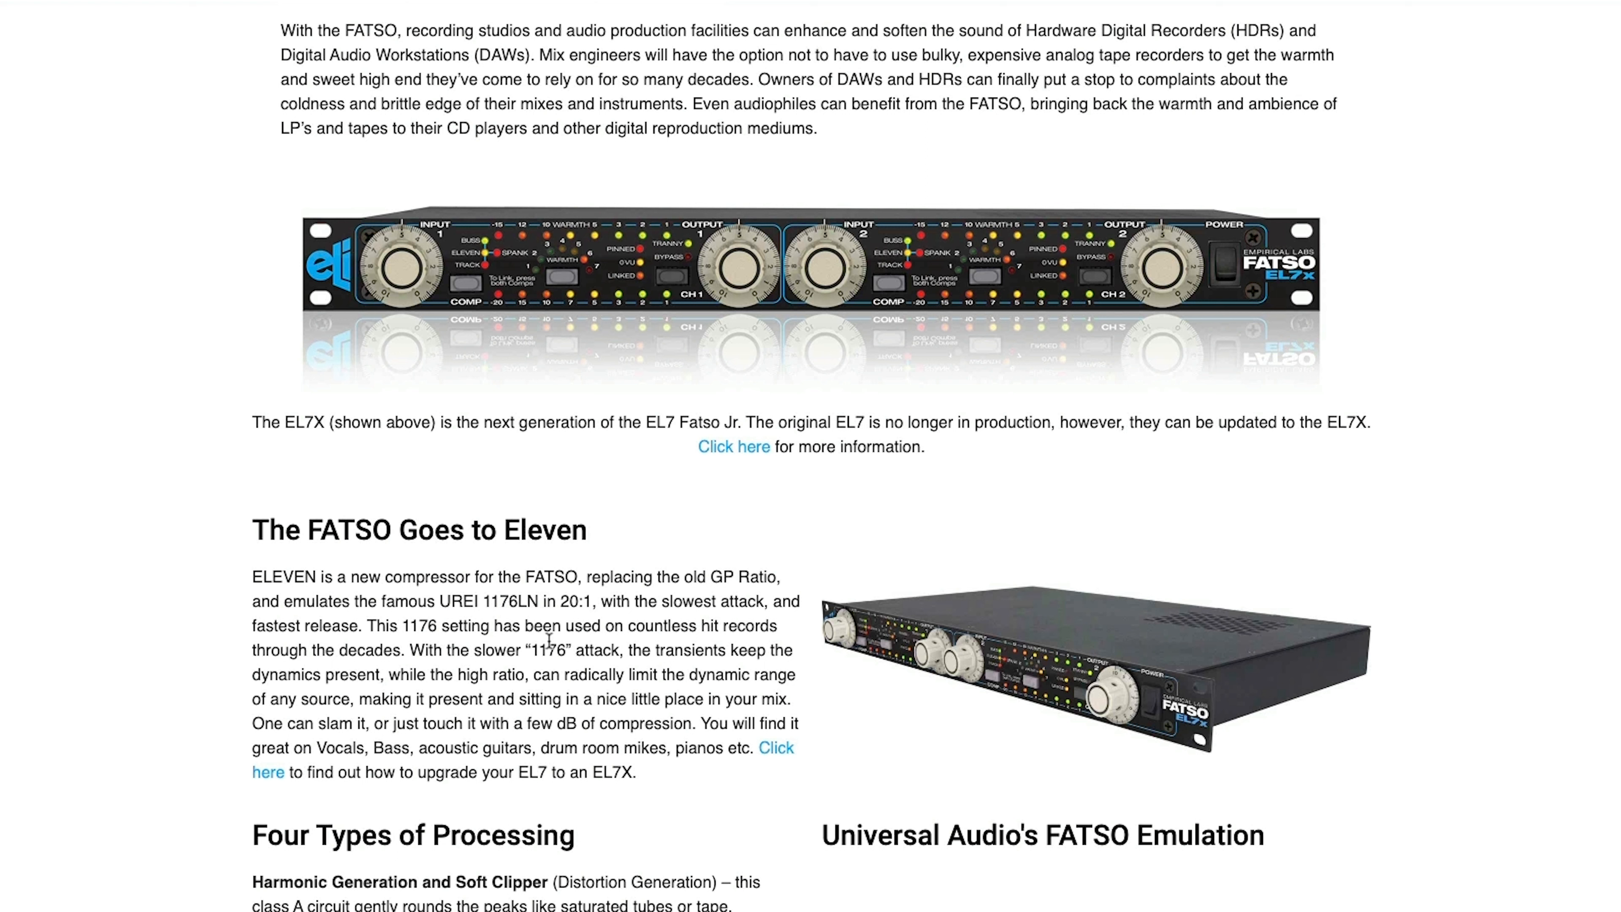
scroll(242, 661, "down", 5)
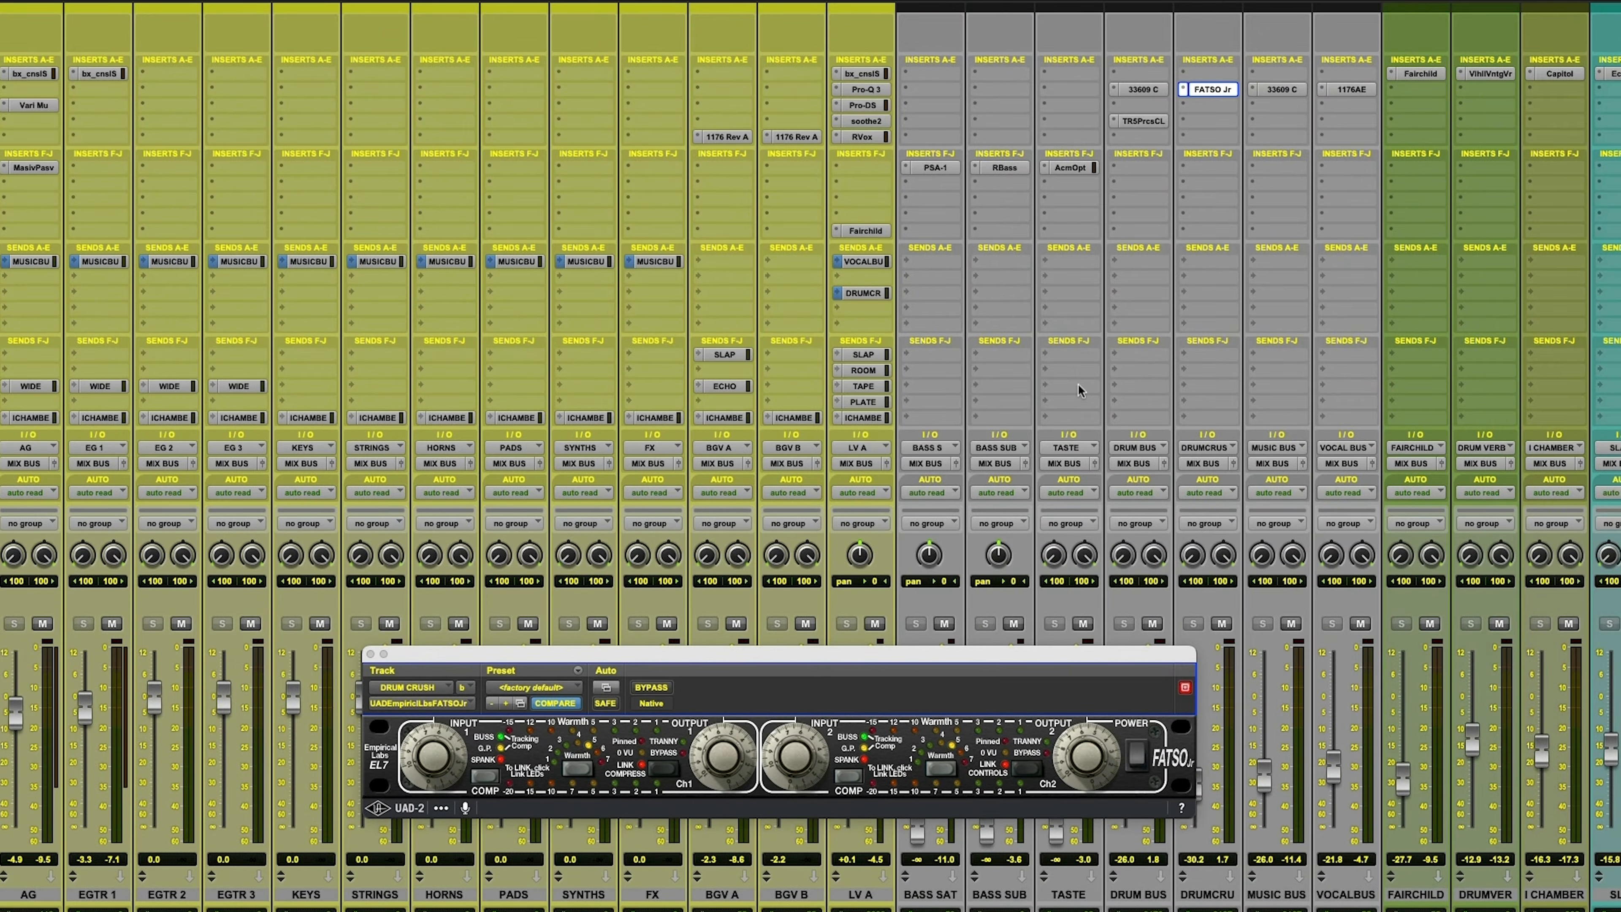
- Back in Pro Tools, close FATSO Jr and insert Avid's stereo BF-76 in slot D of the DRUM CRUSH track
left_click(1231, 87)
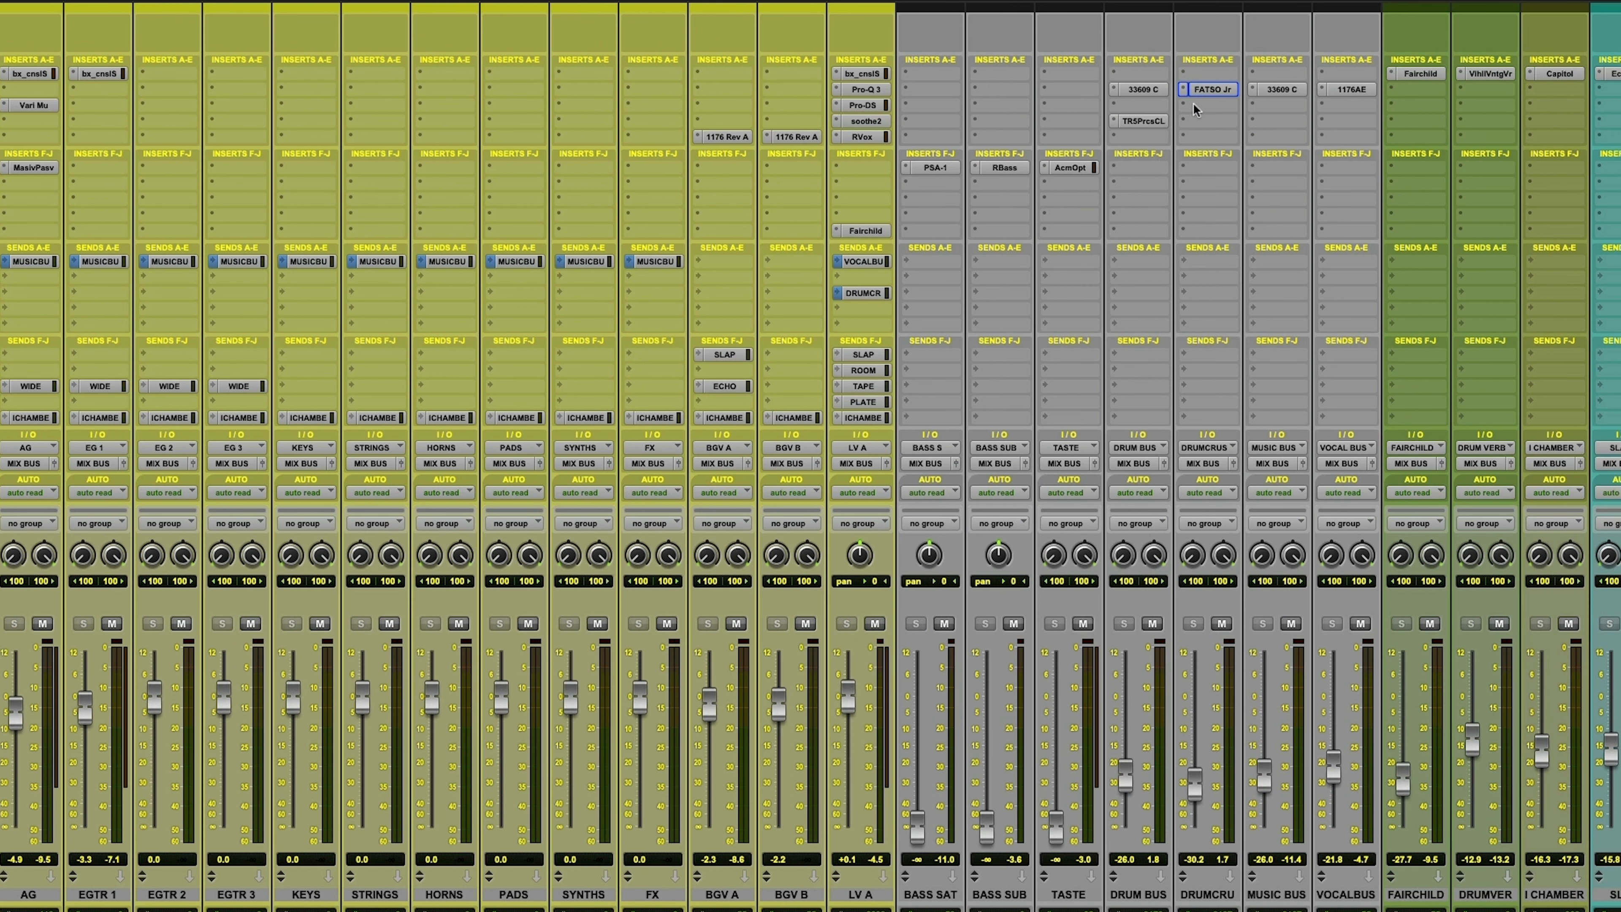
left_click(1190, 124)
mouse_move(1257, 125)
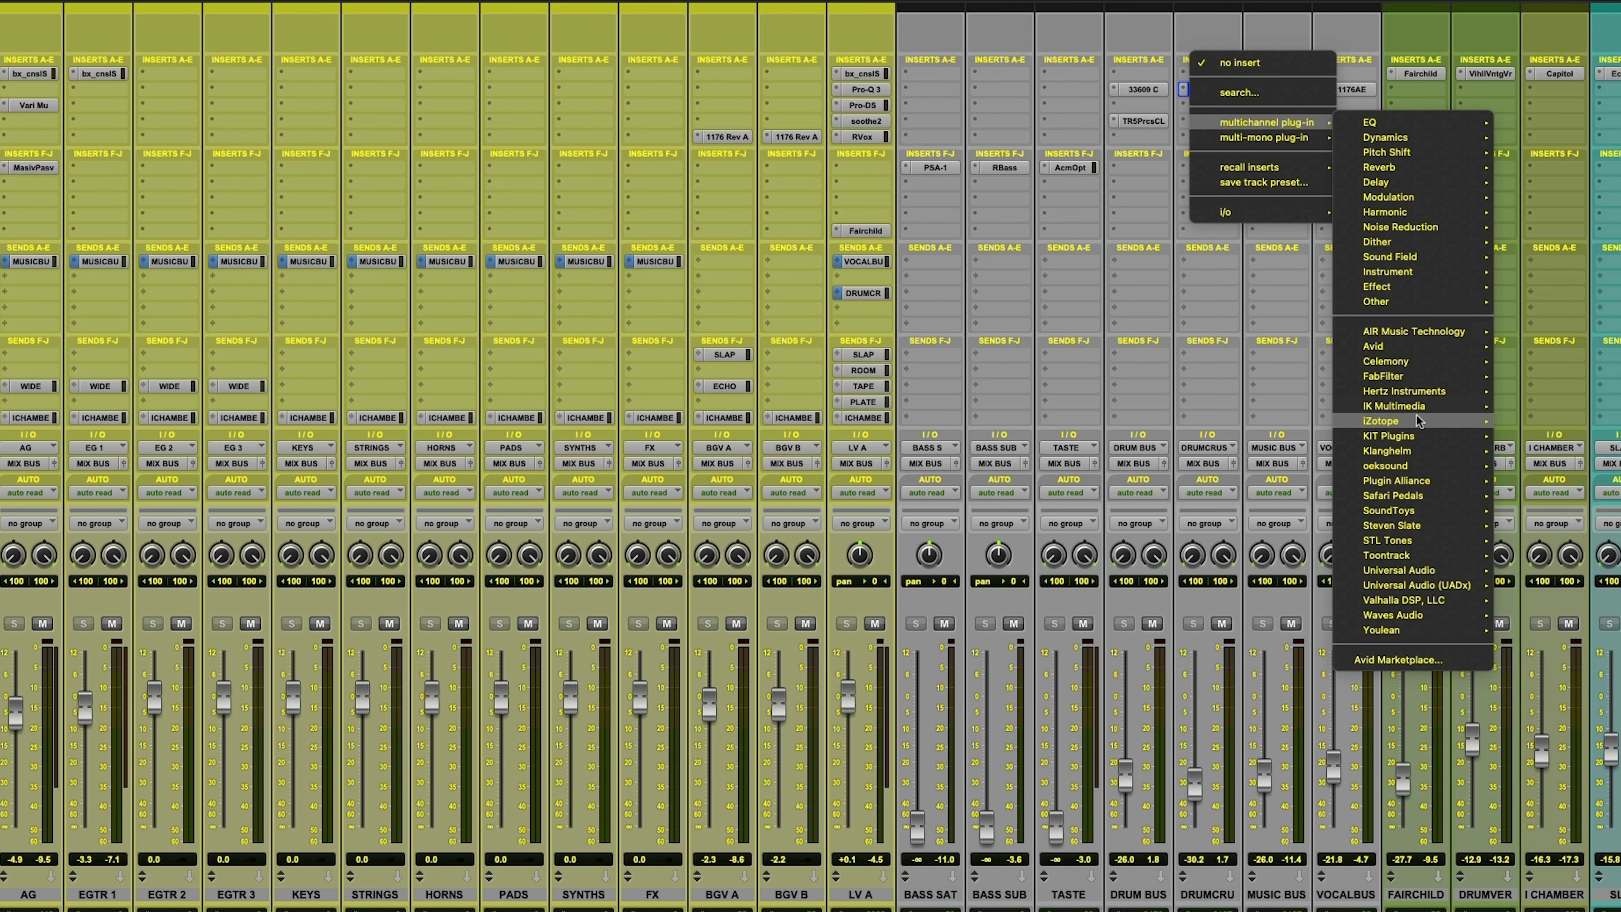
mouse_move(1416, 352)
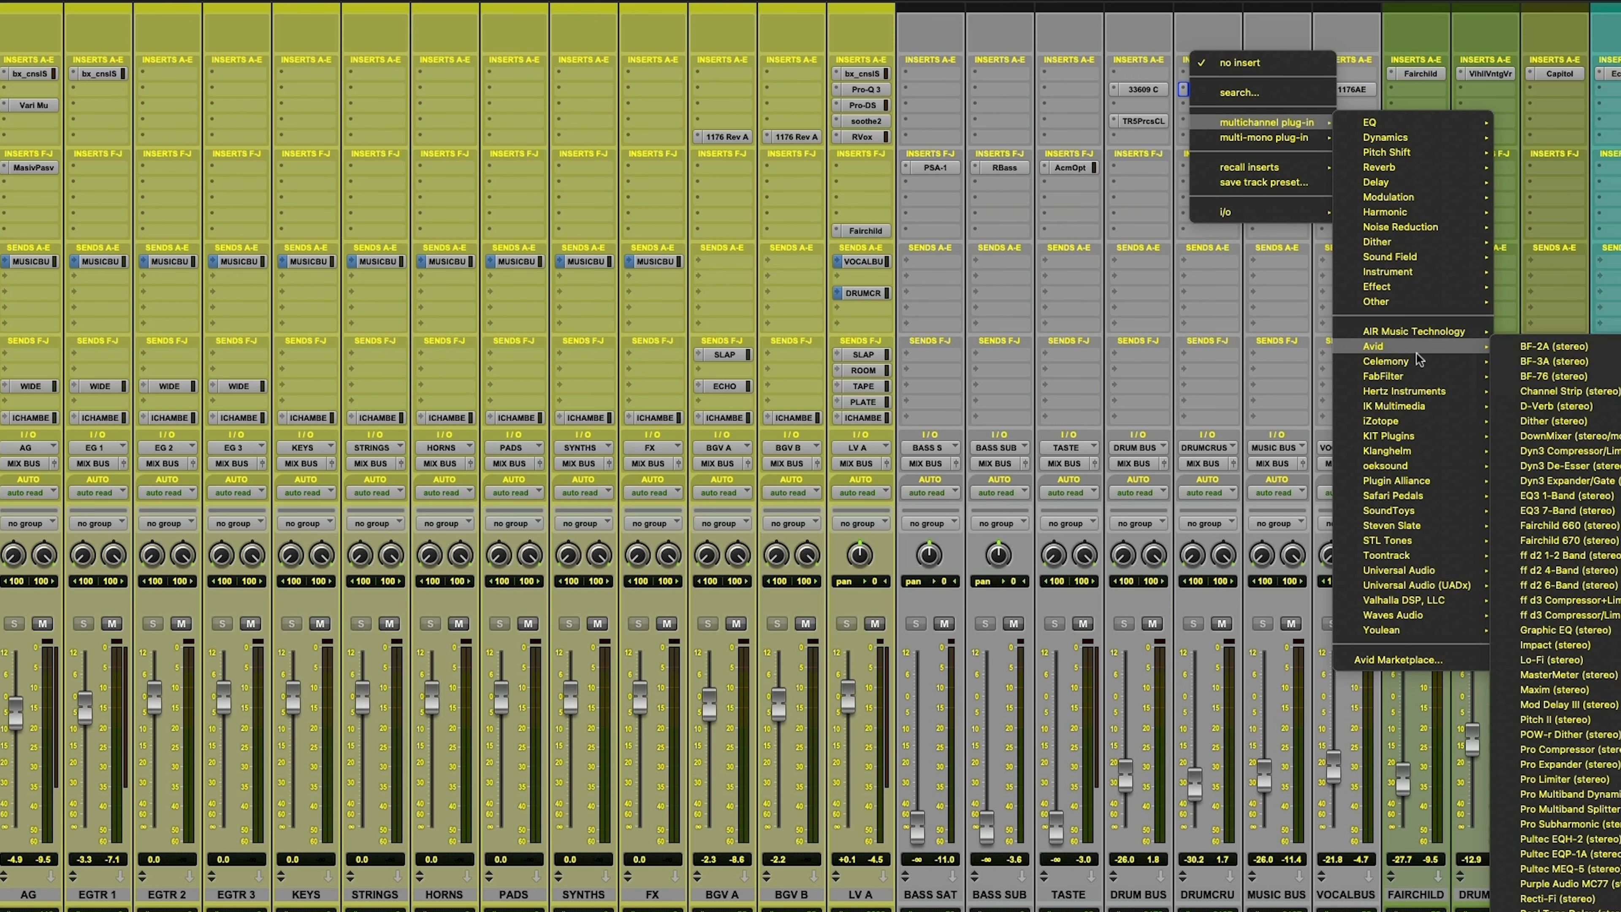
left_click(1587, 387)
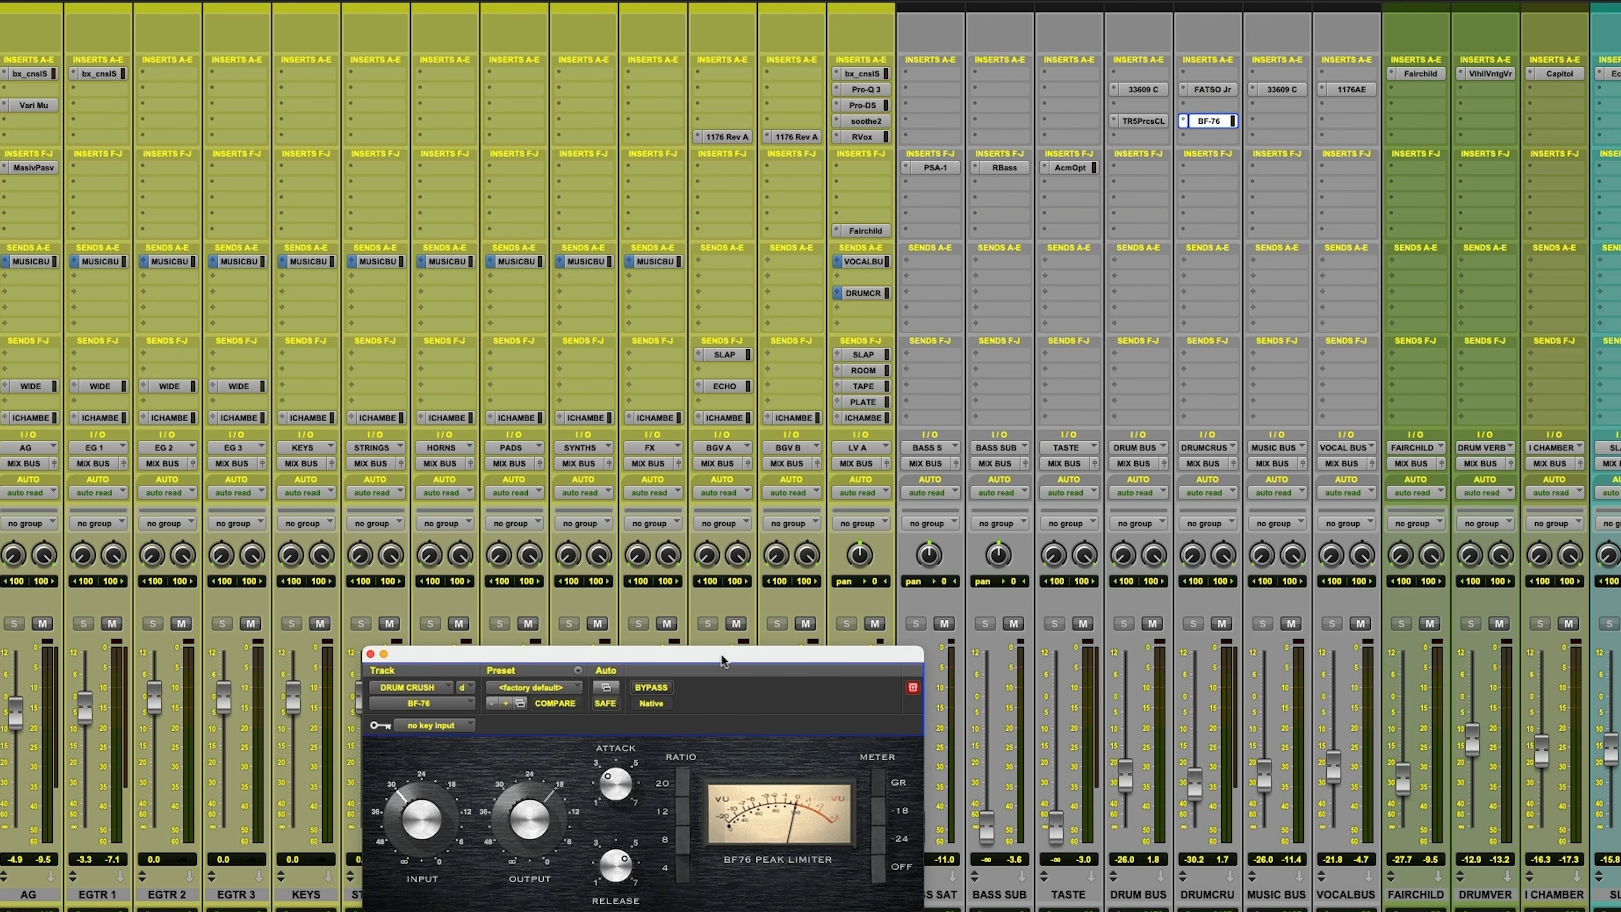
left_click_drag(721, 656, 946, 334)
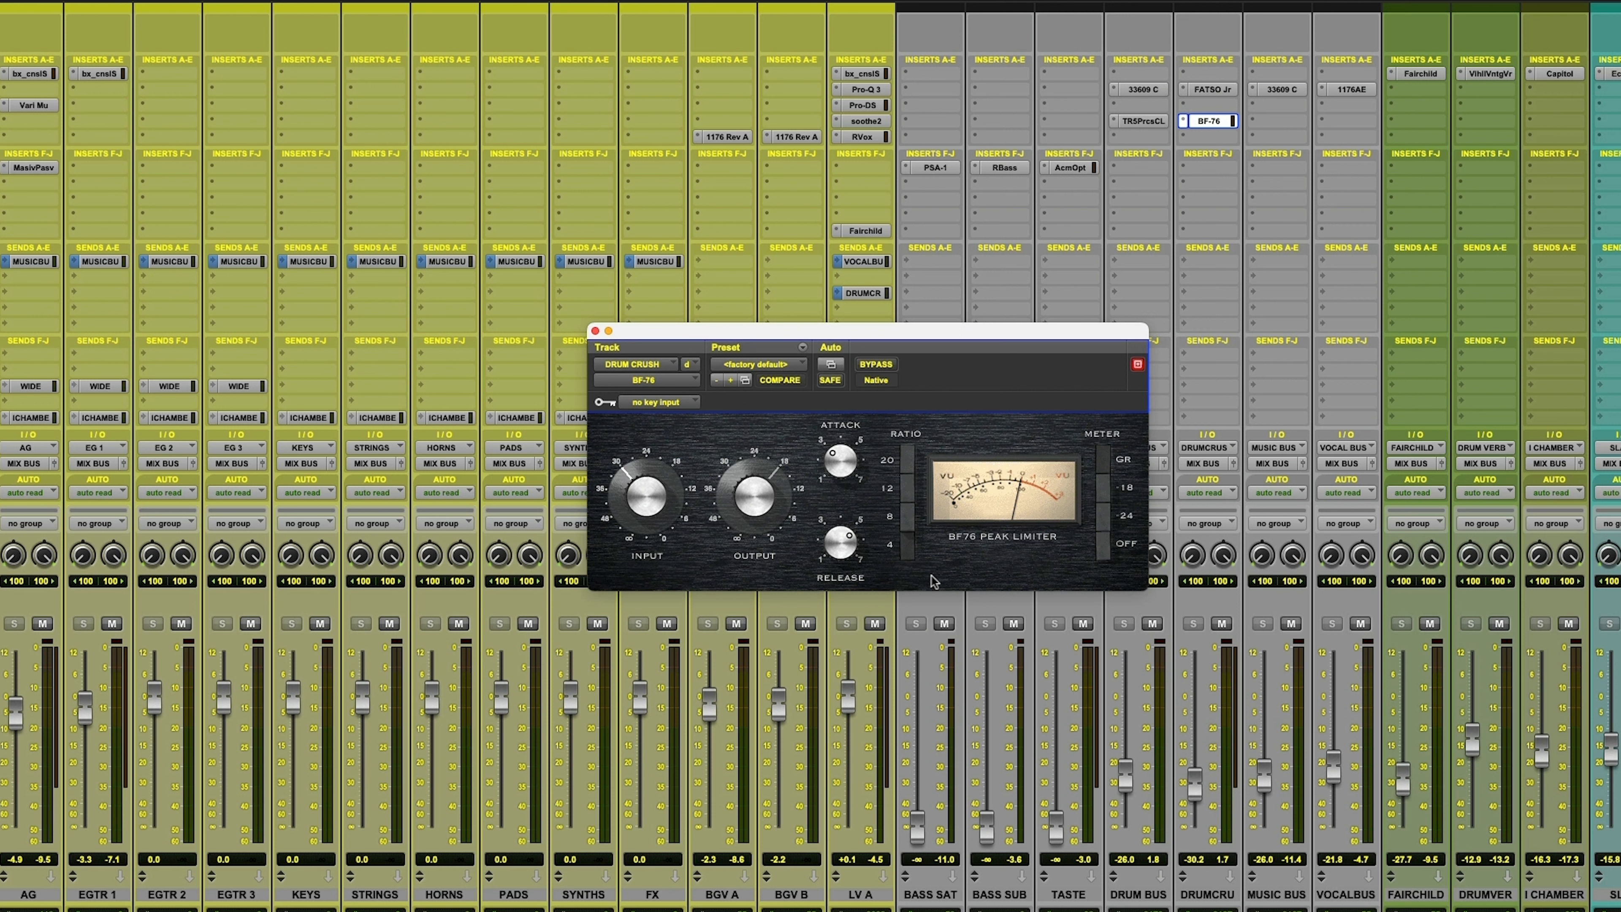
- Try Avid's Reel Tape Saturation, and Lo-Fi in its place, in the slot below BF-76 on DRUM CRUSH
left_click(1195, 142)
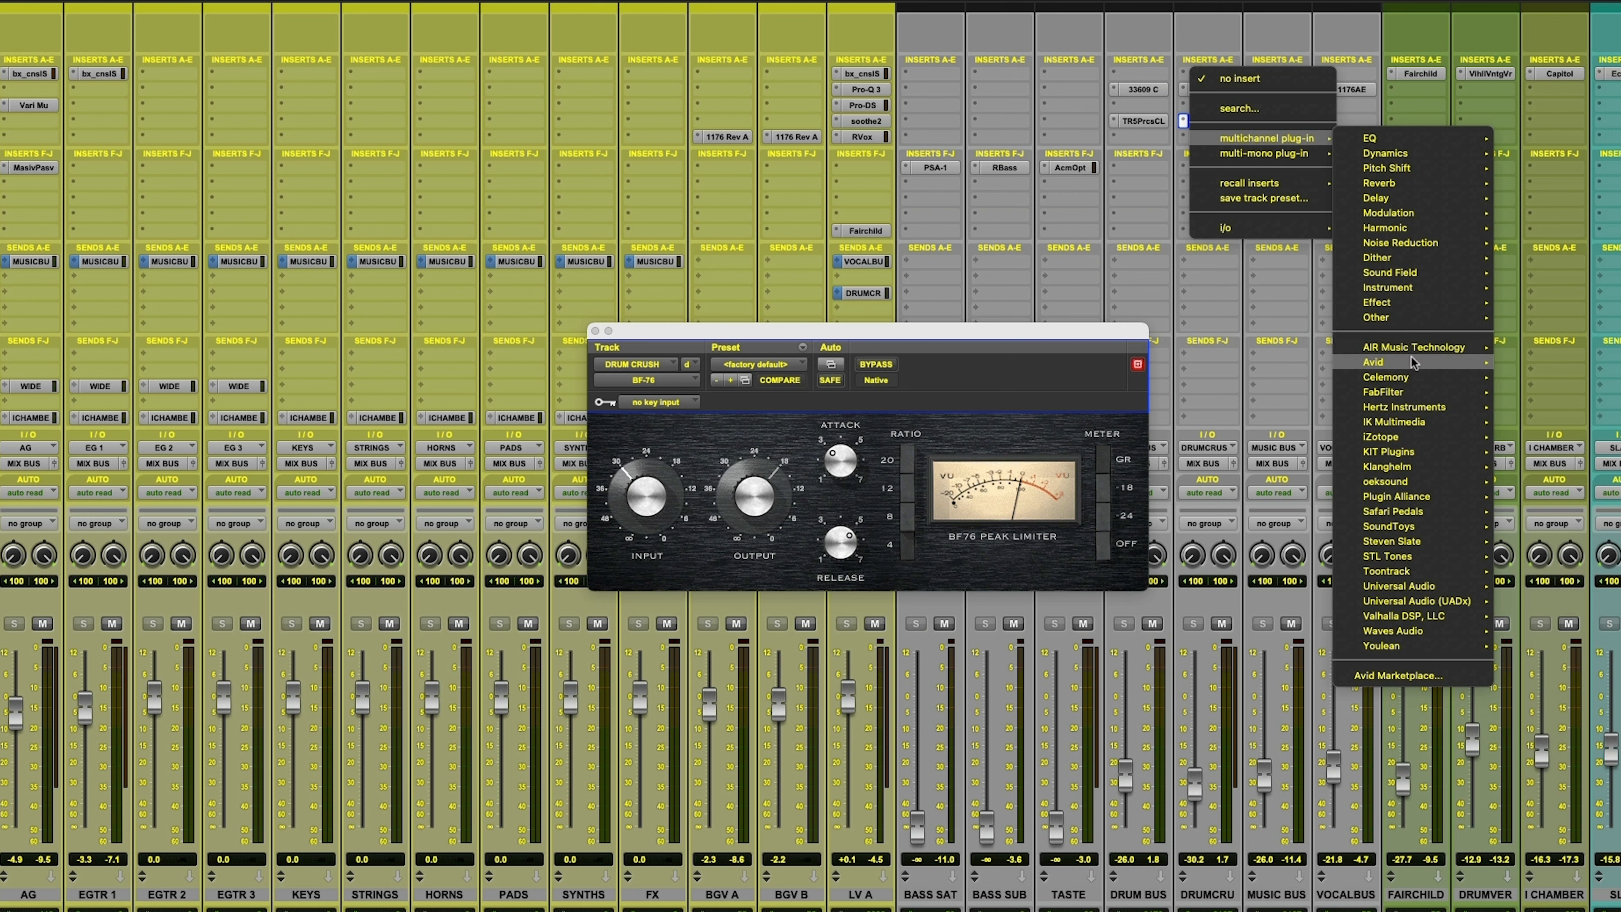
mouse_move(1410, 369)
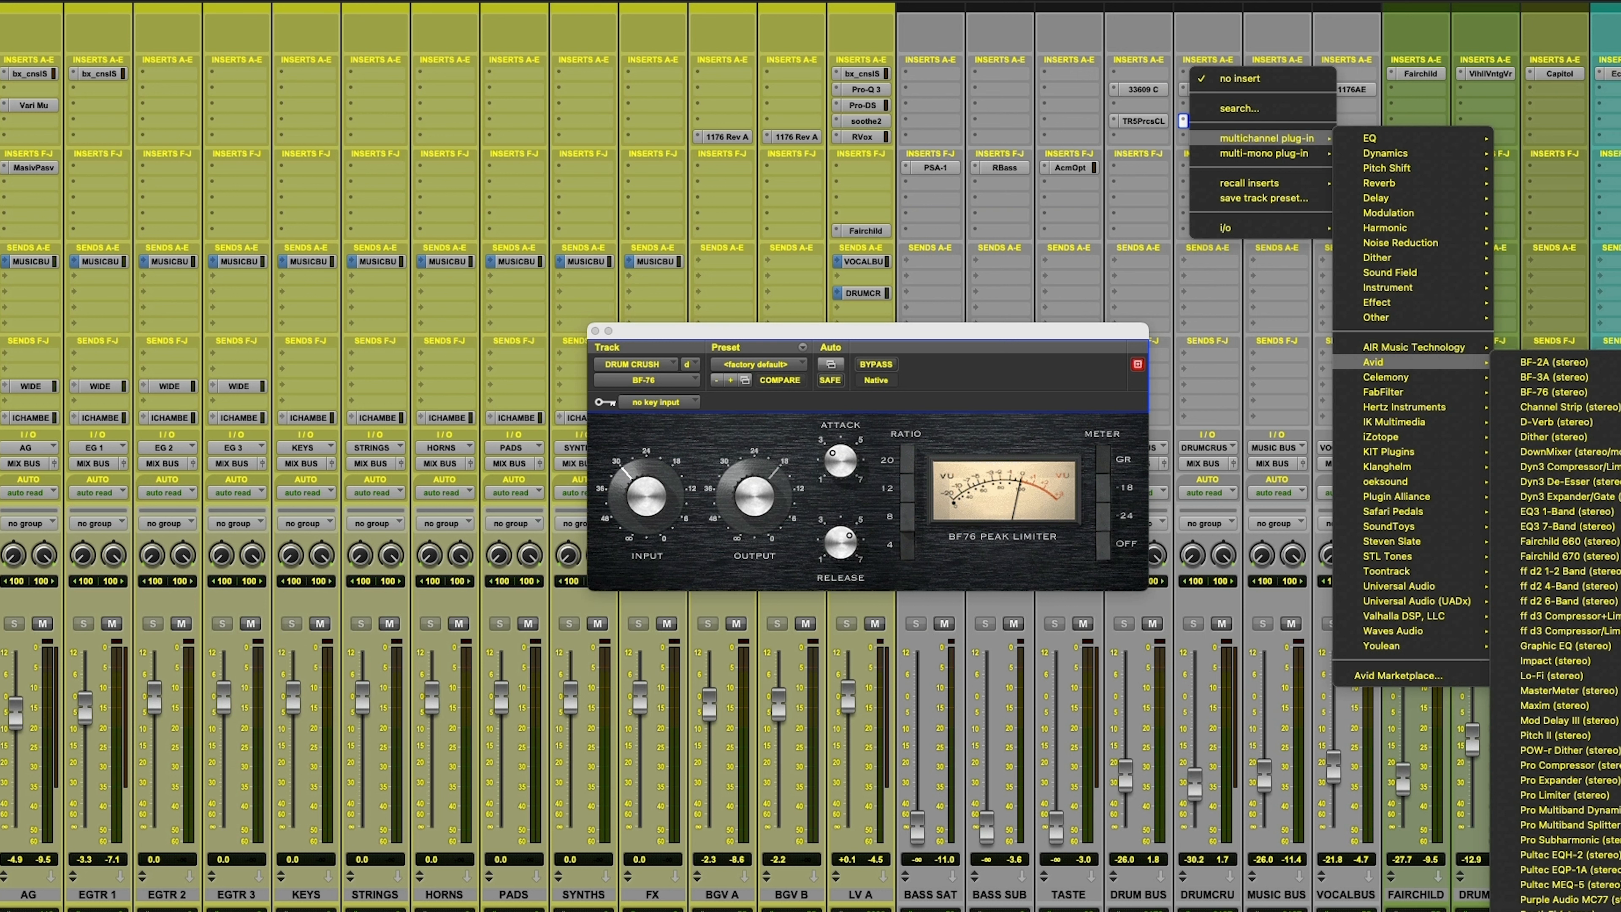
left_click(1573, 910)
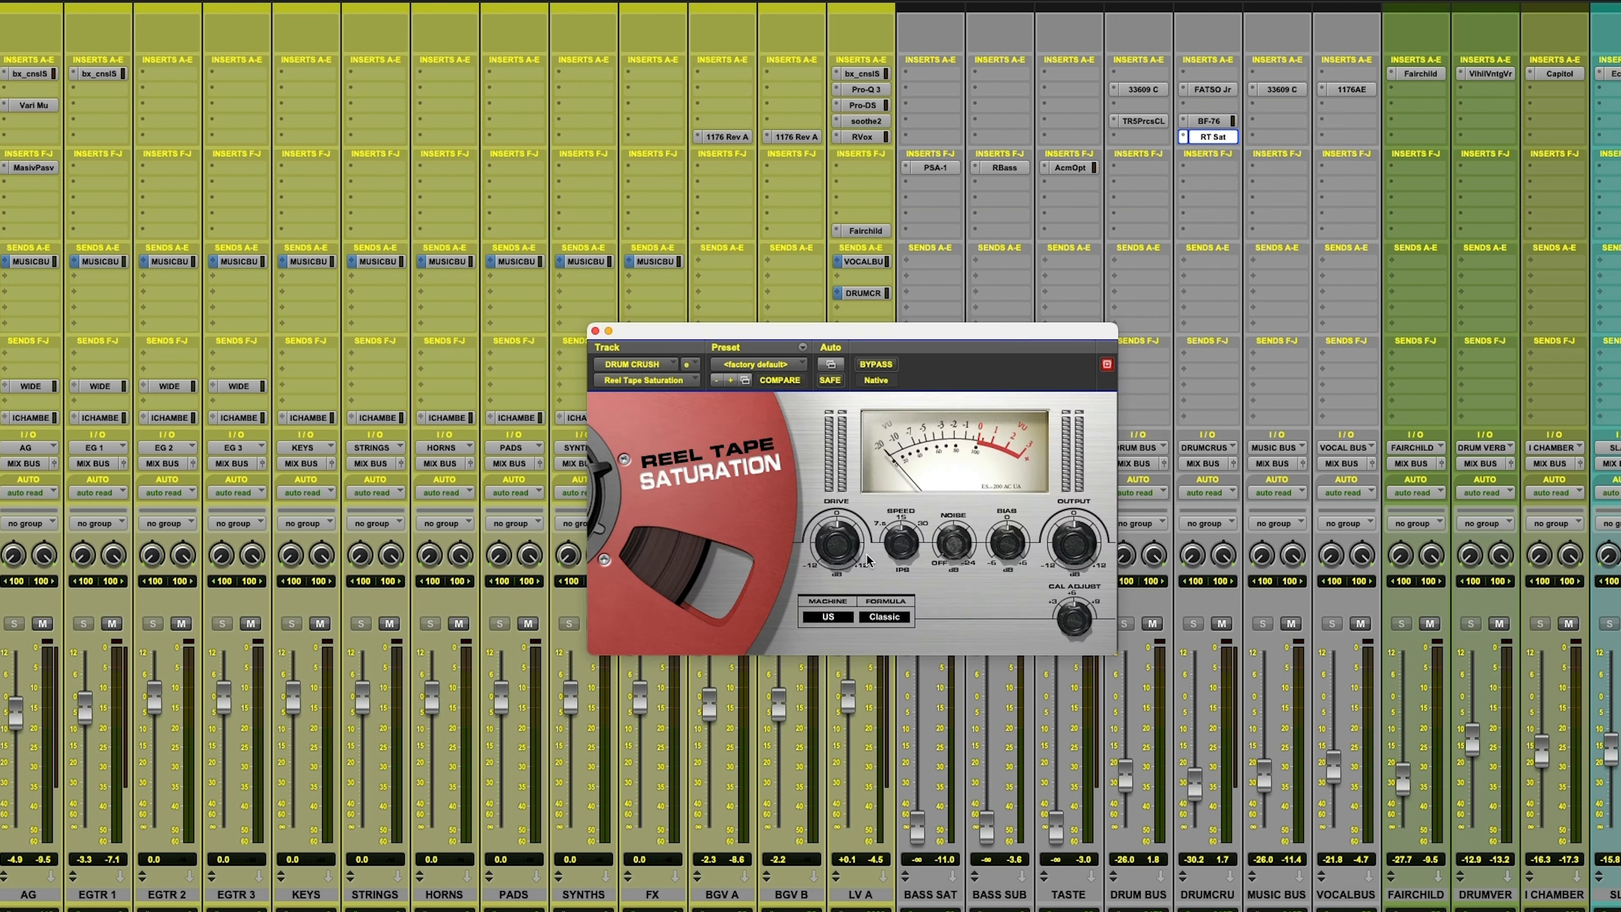
left_click(594, 331)
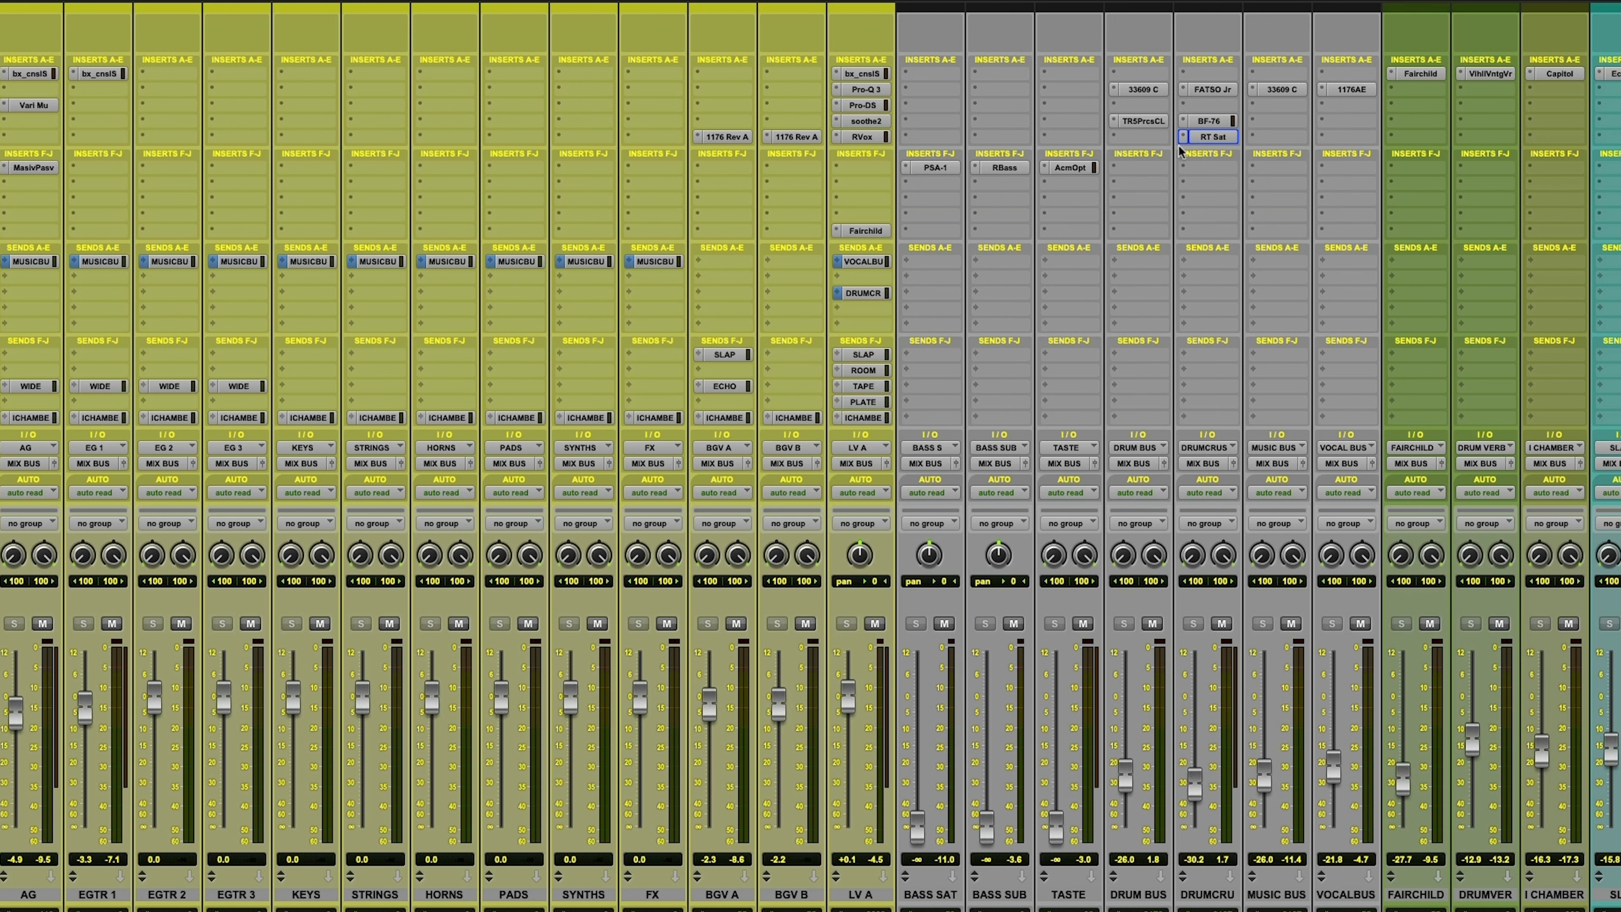
left_click(1181, 138)
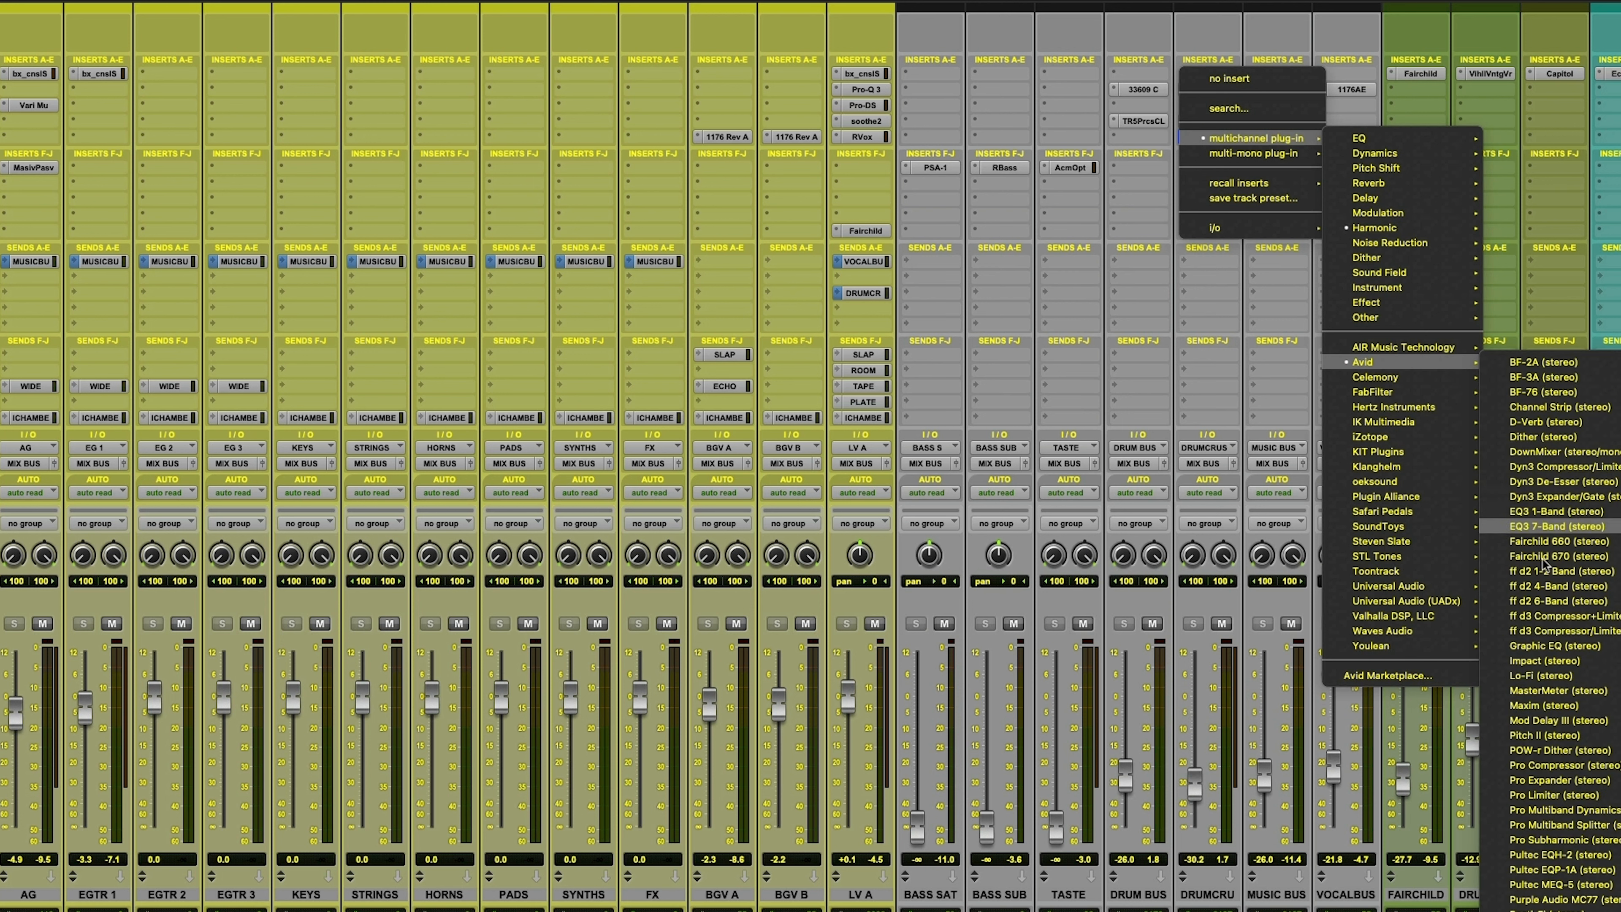
left_click(1526, 674)
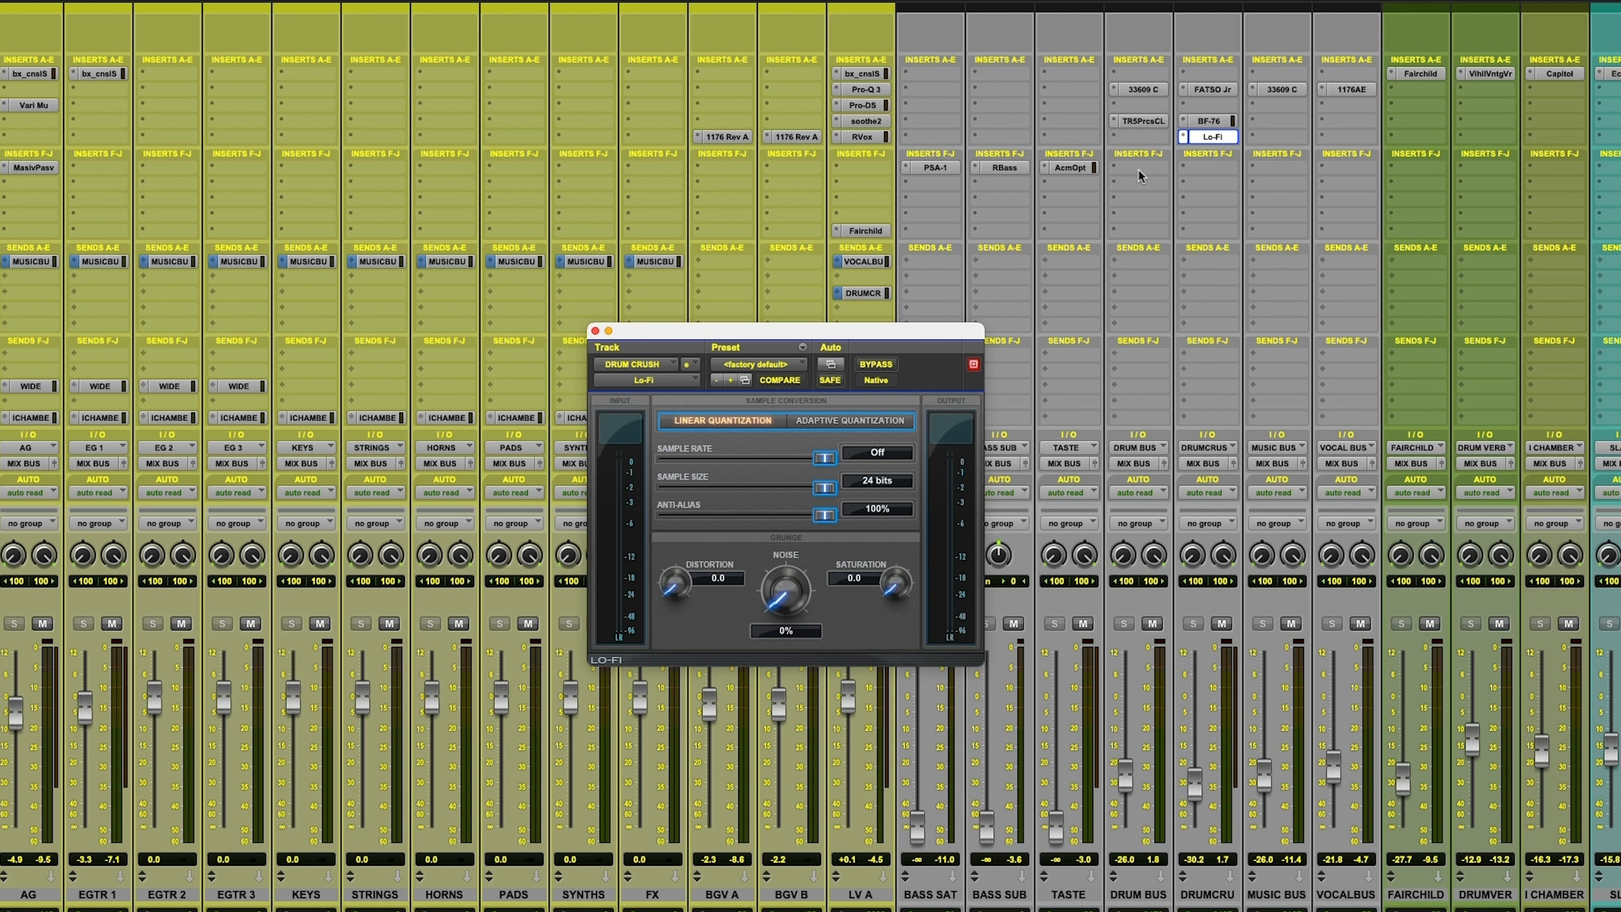
- Replace Lo-Fi on DRUM CRUSH with IK Multimedia's TR5 Saturator X and set its mode to the tube Push Pull
left_click(1193, 138)
mouse_move(1398, 423)
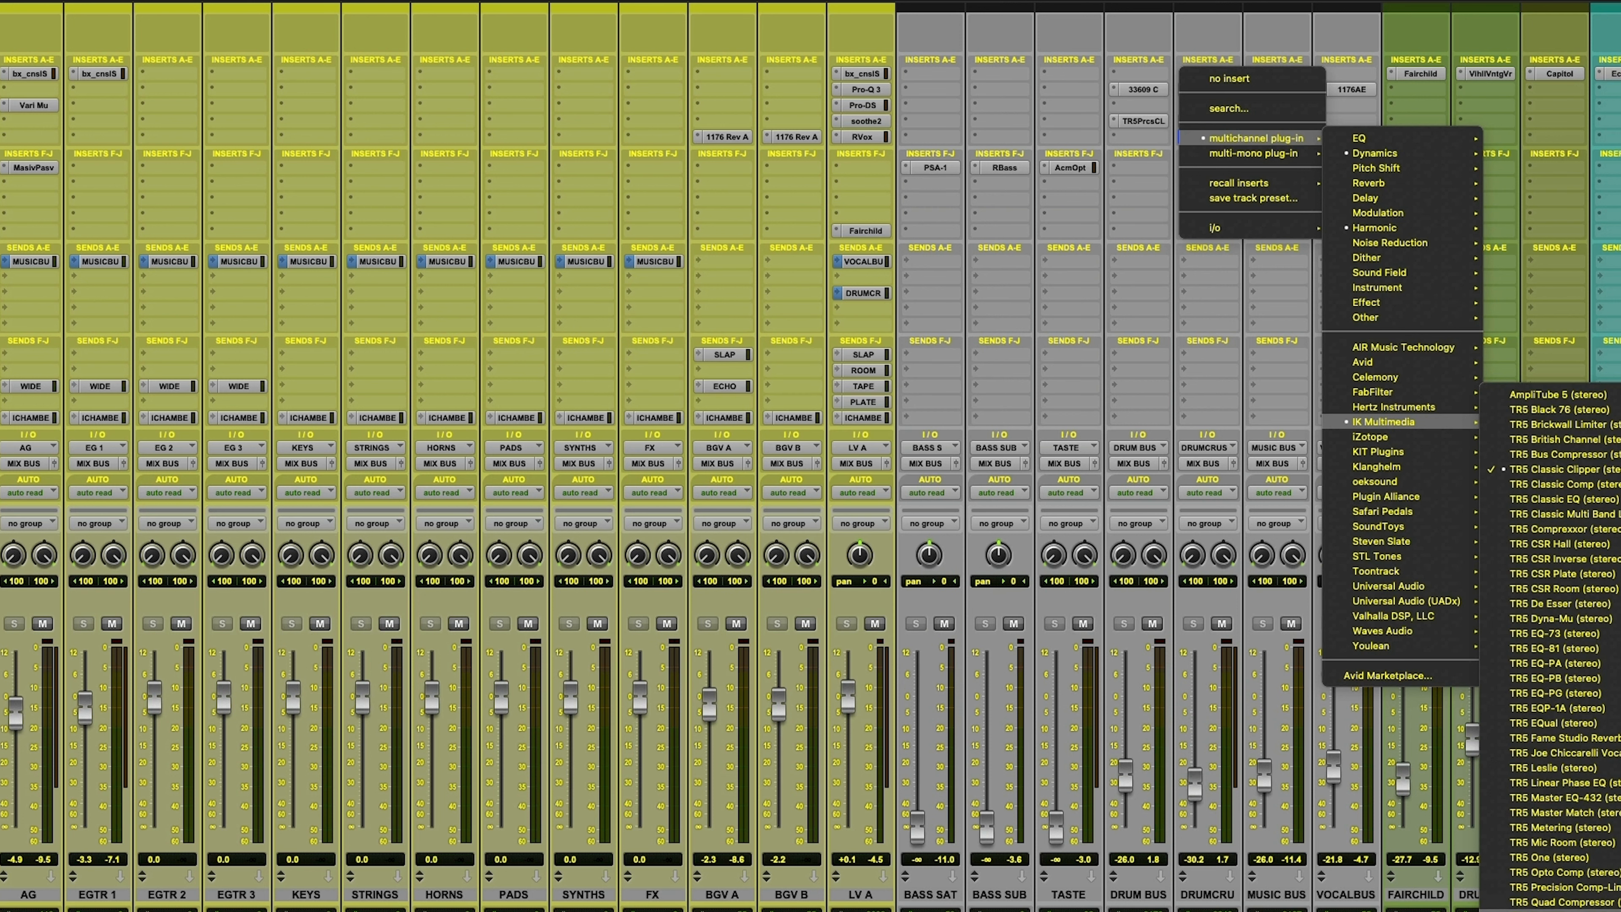
left_click(1598, 483)
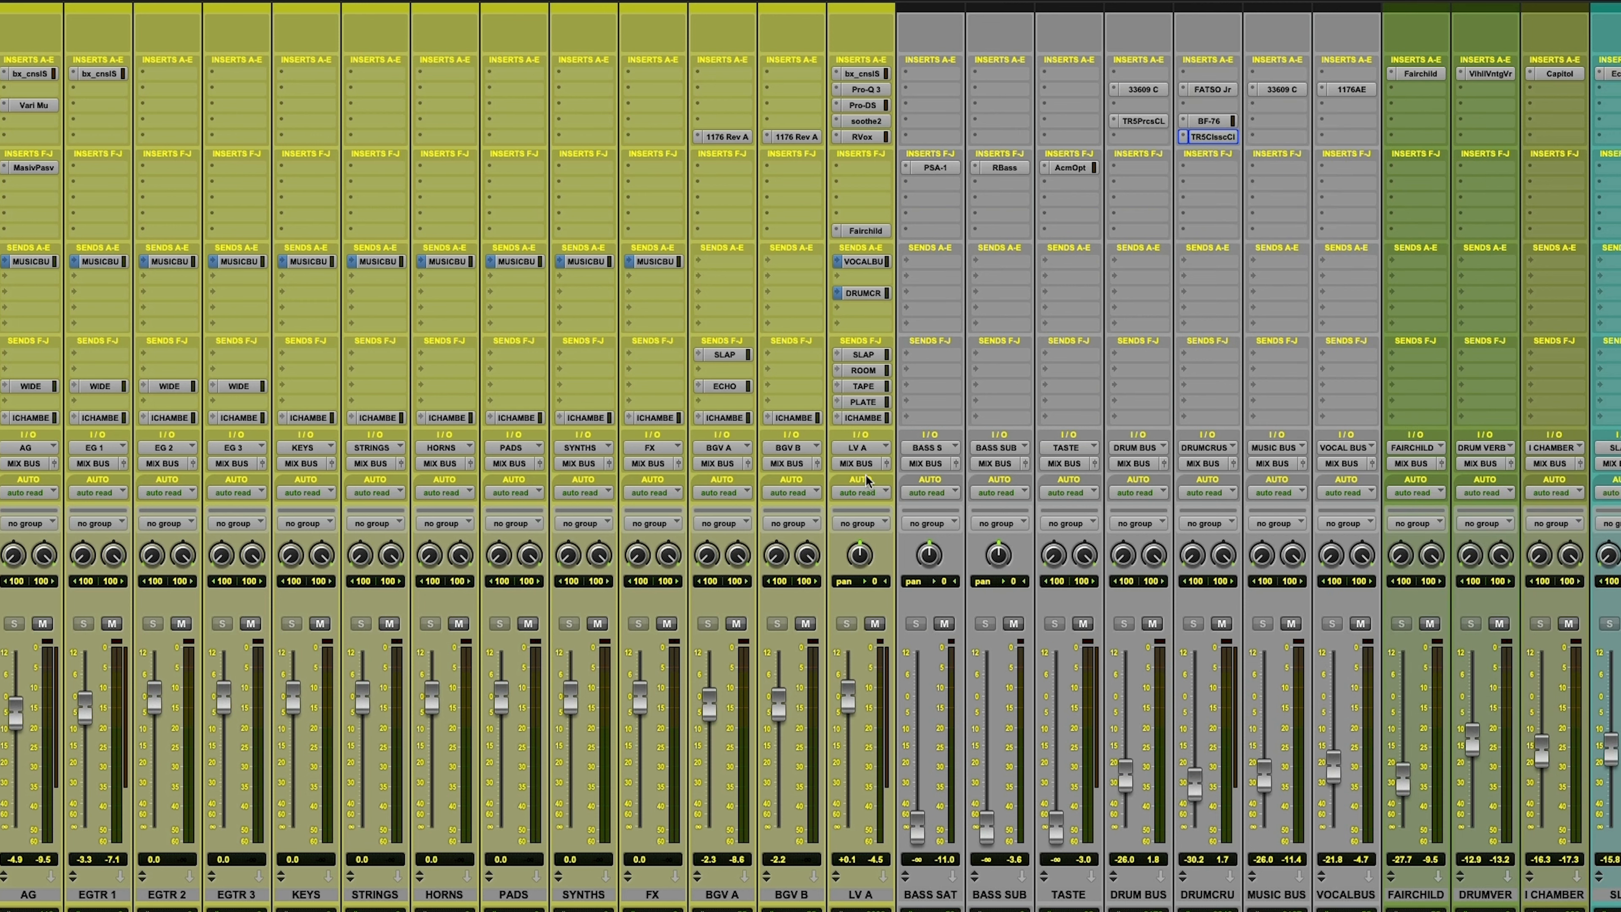
left_click_drag(965, 333, 929, 213)
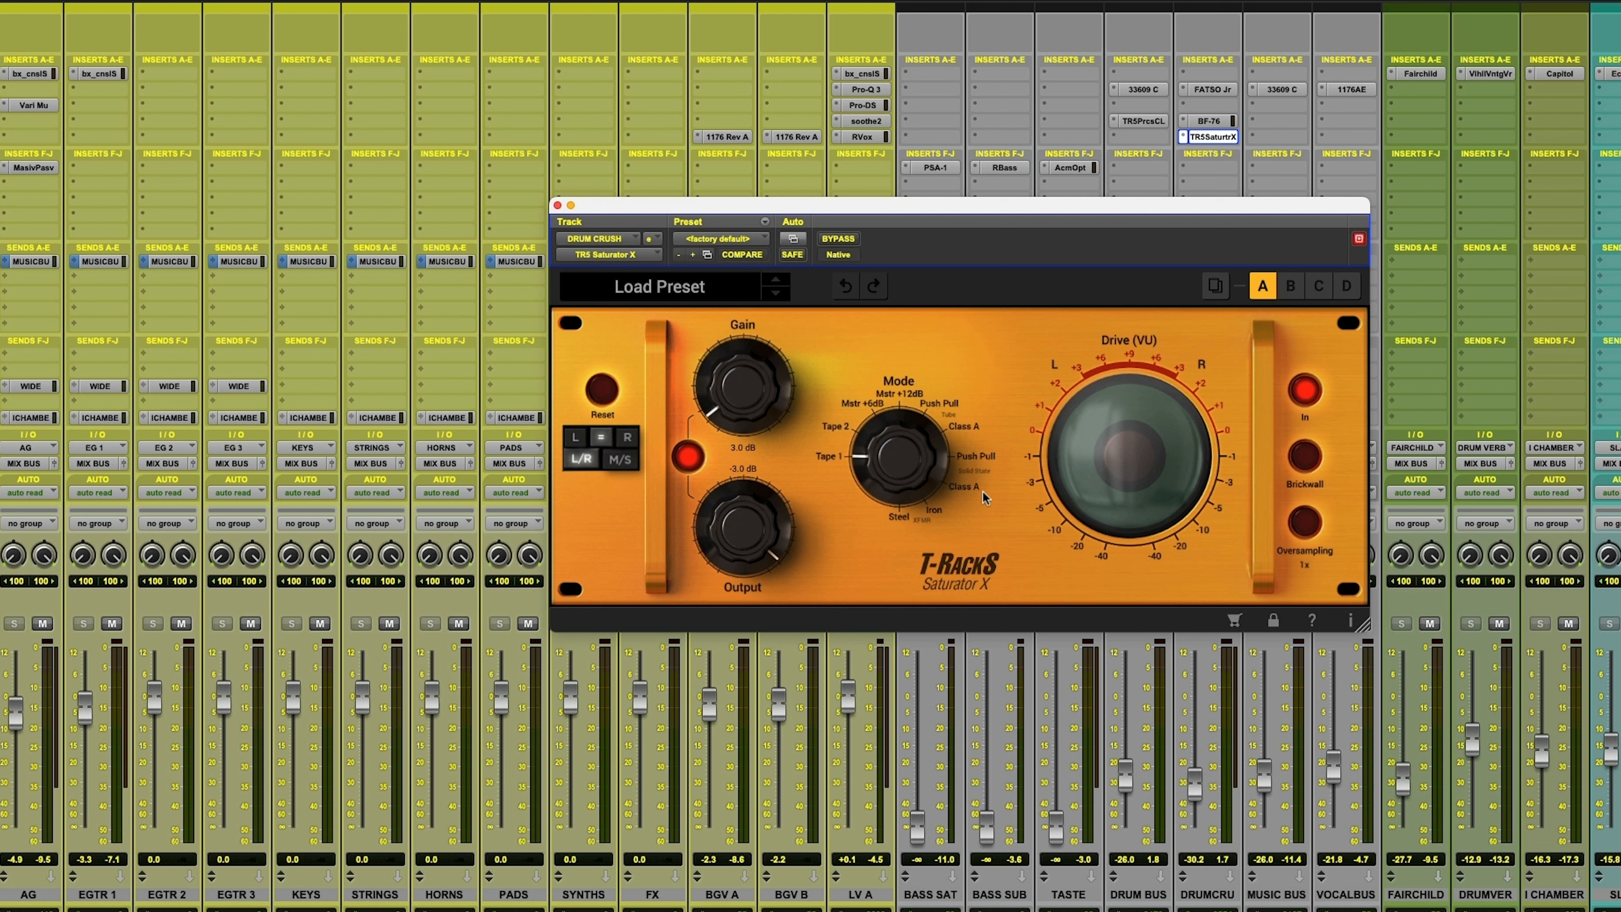
left_click_drag(862, 451, 987, 337)
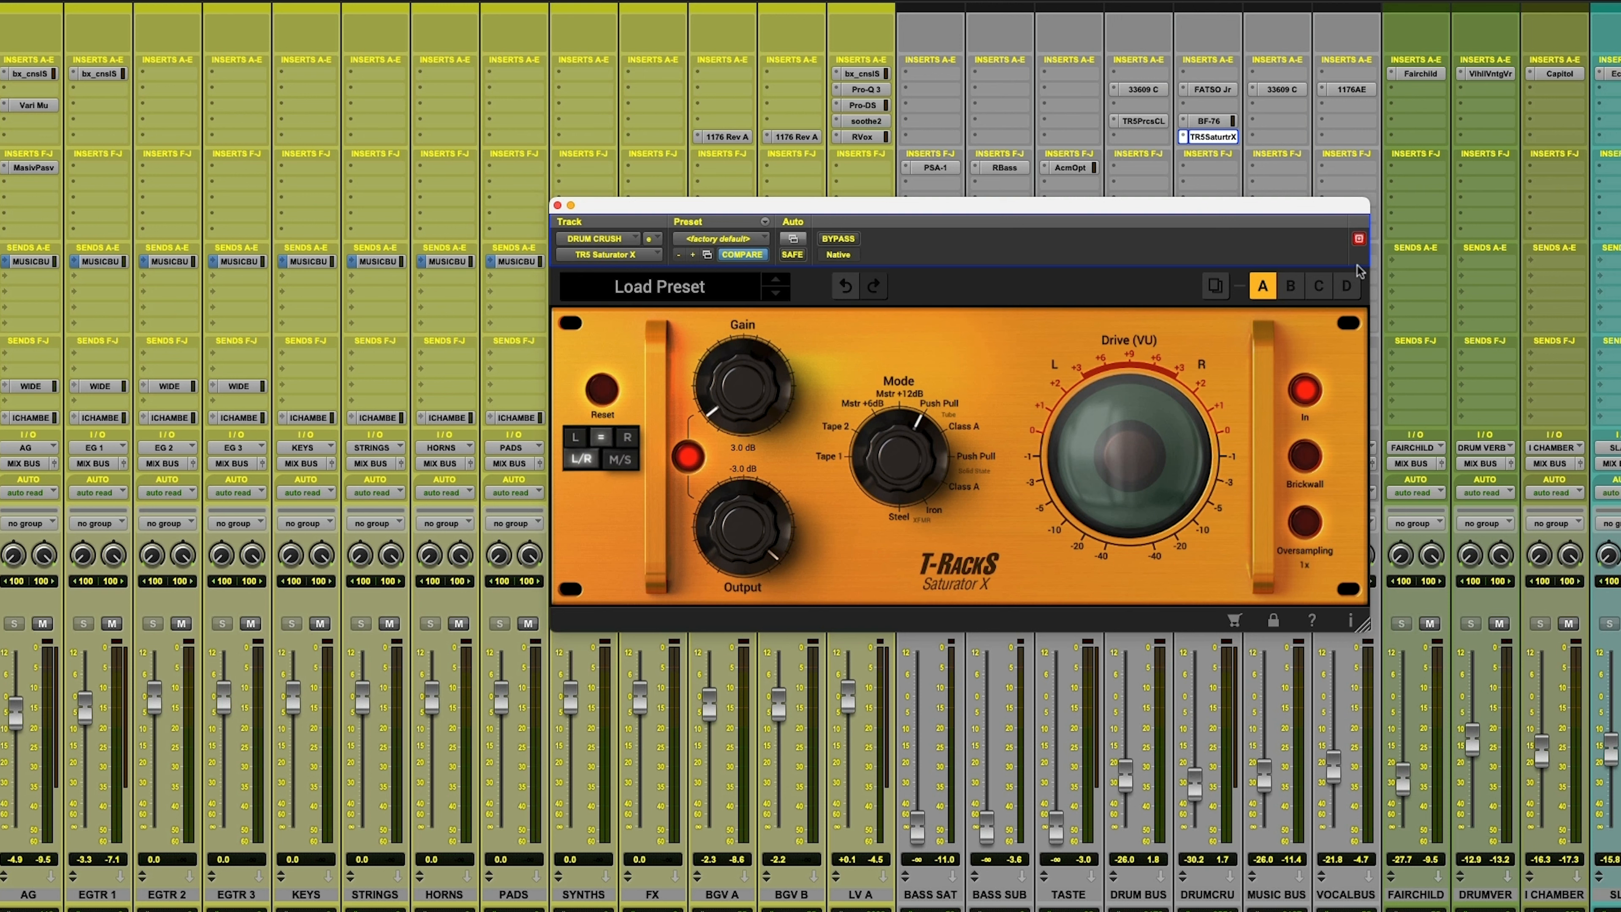
- Open FATSO Jr beneath Saturator X and set Saturator X's linked gain to about 7.6 dB
left_click(1212, 89)
left_click_drag(1062, 224, 1033, 637)
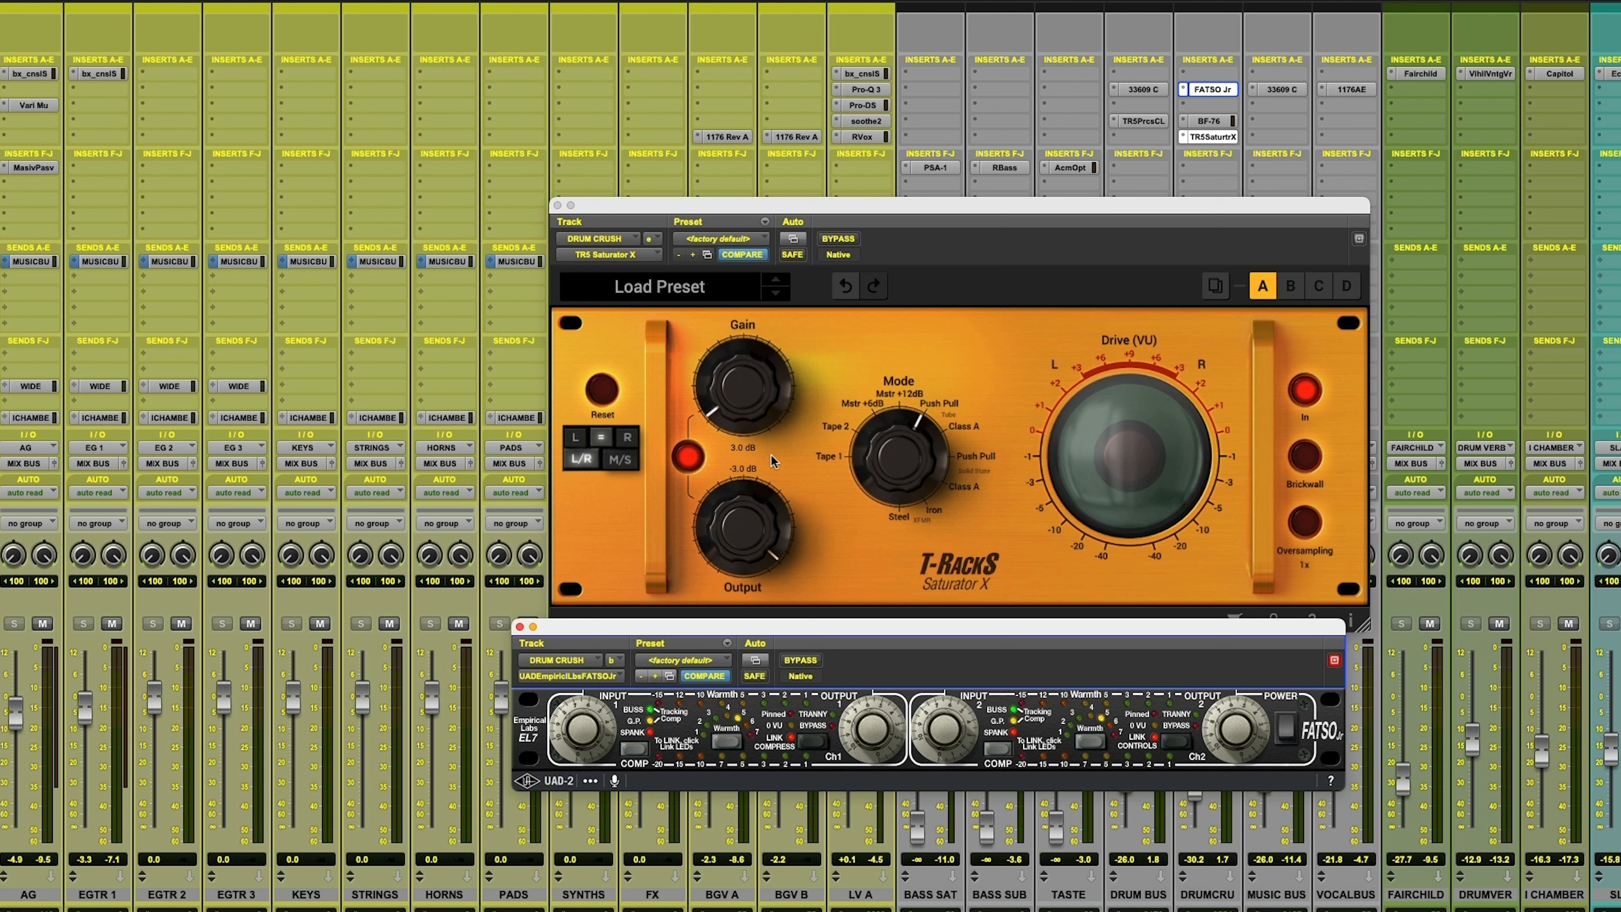
left_click_drag(711, 391, 737, 300)
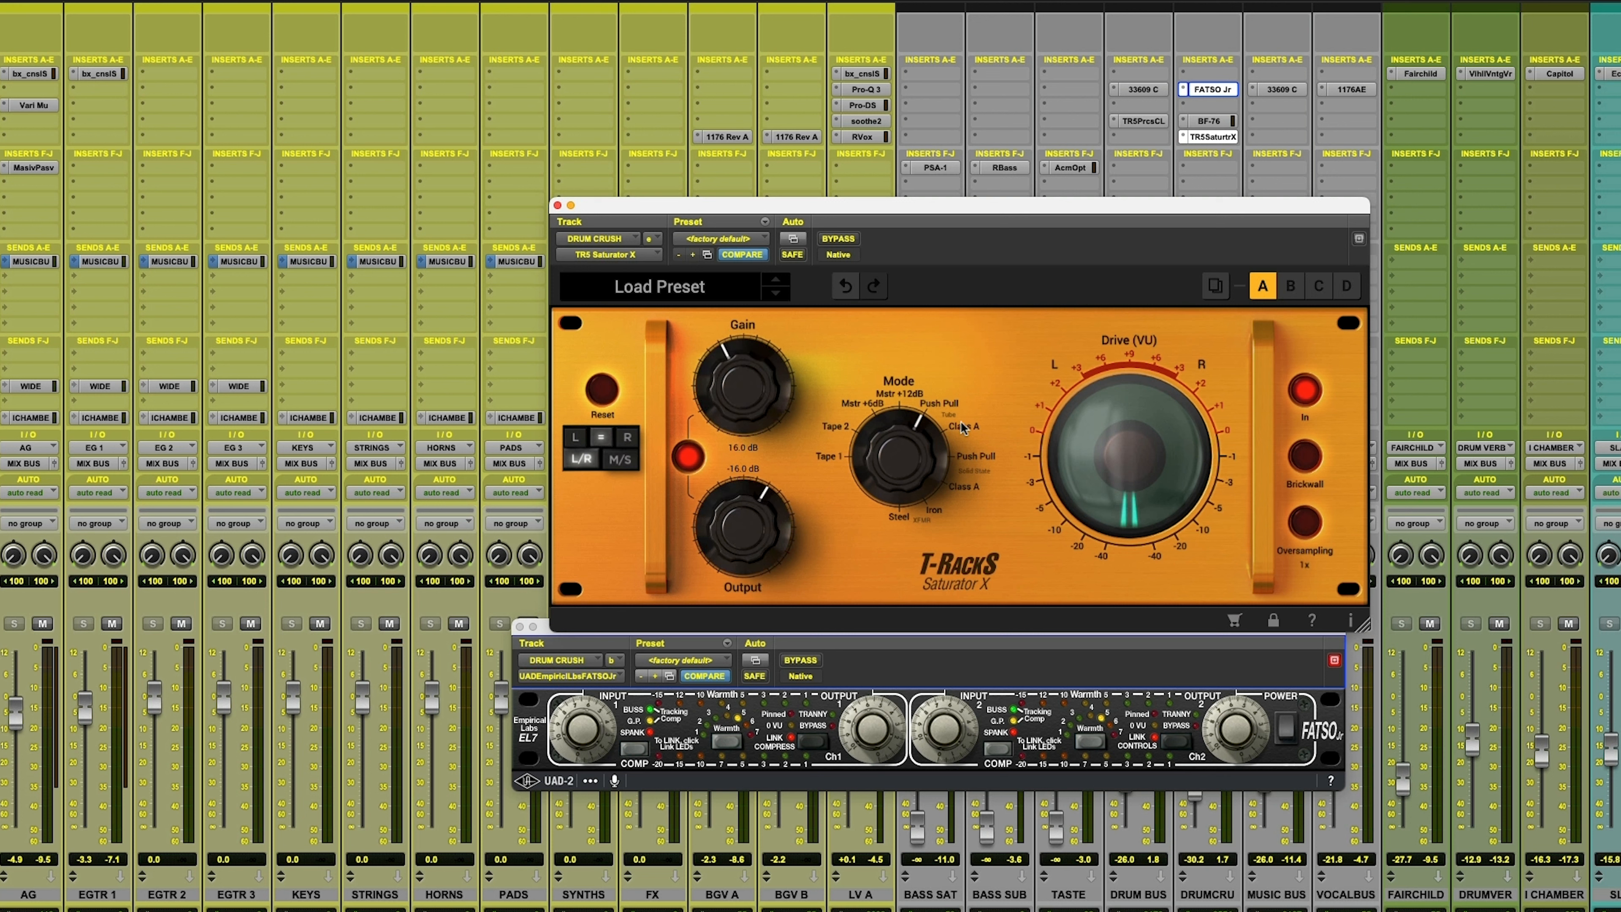
left_click_drag(747, 396, 724, 421)
left_click(1021, 676)
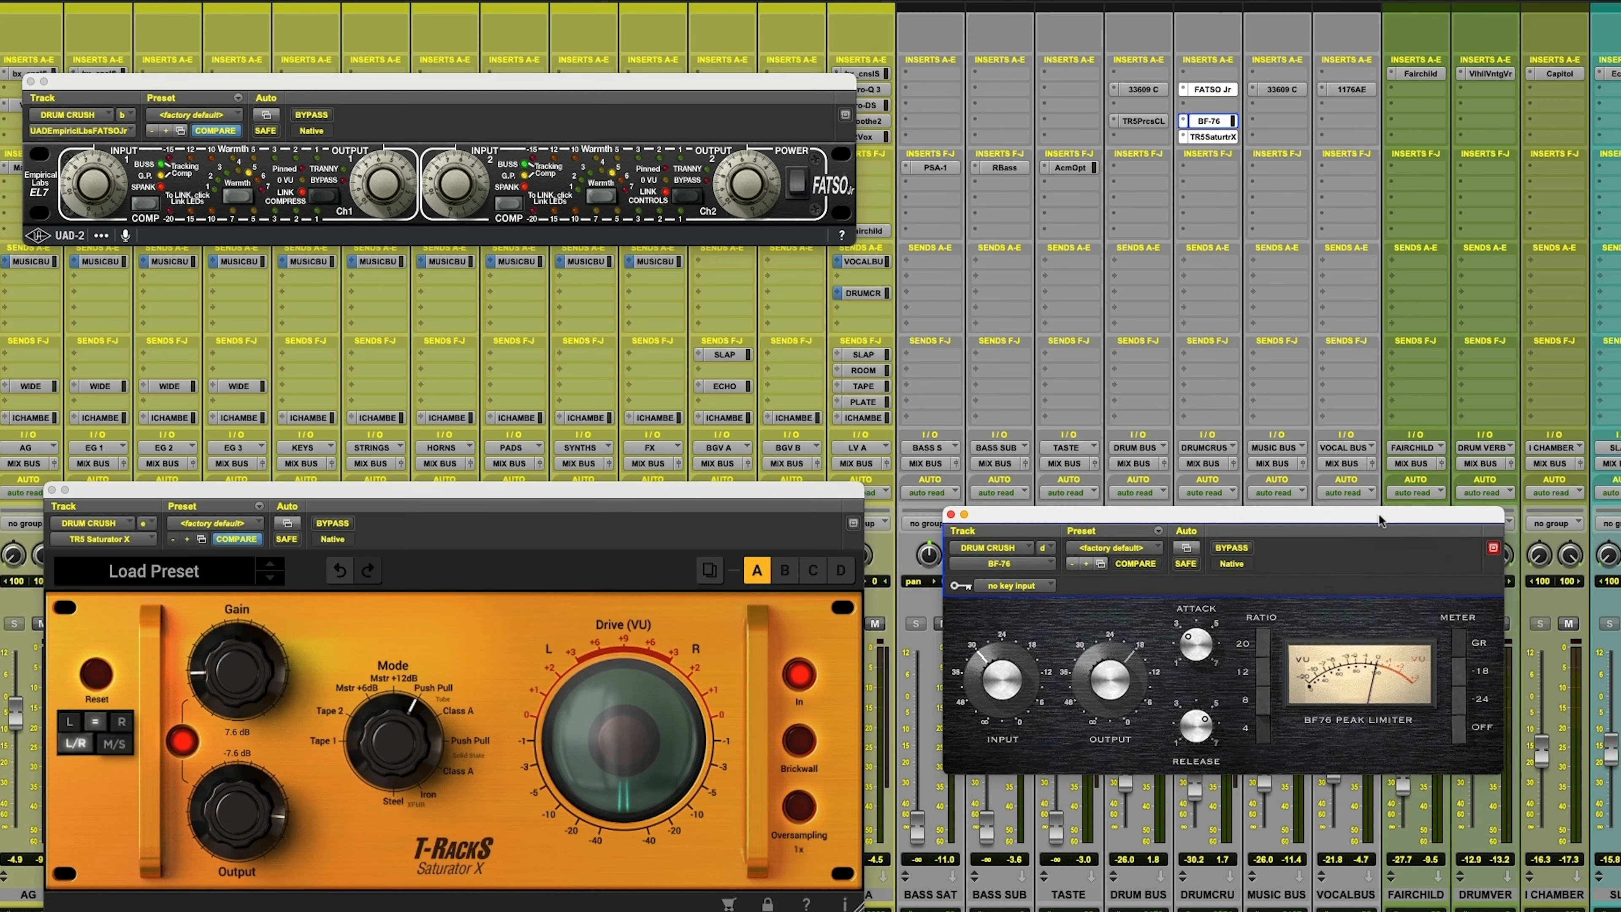
- Arrange the Saturator X and BF-76 windows side by side for comparison and close the DRUM CRUSH plug-in windows
left_click_drag(1378, 516, 1426, 579)
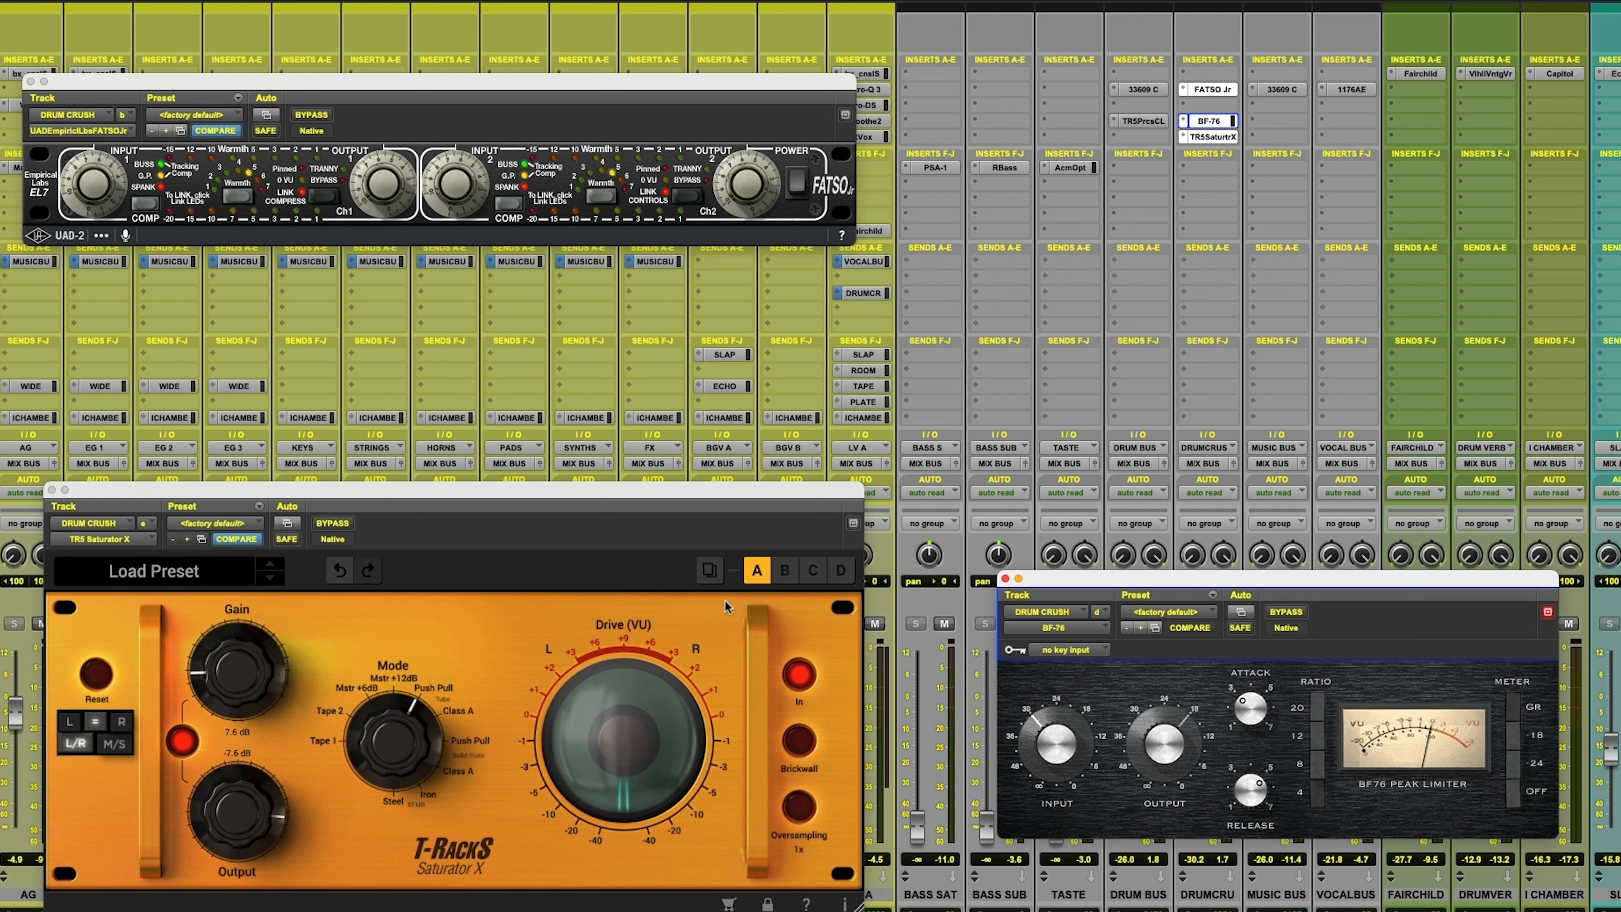
left_click_drag(678, 491, 687, 490)
left_click_drag(1037, 588, 1035, 584)
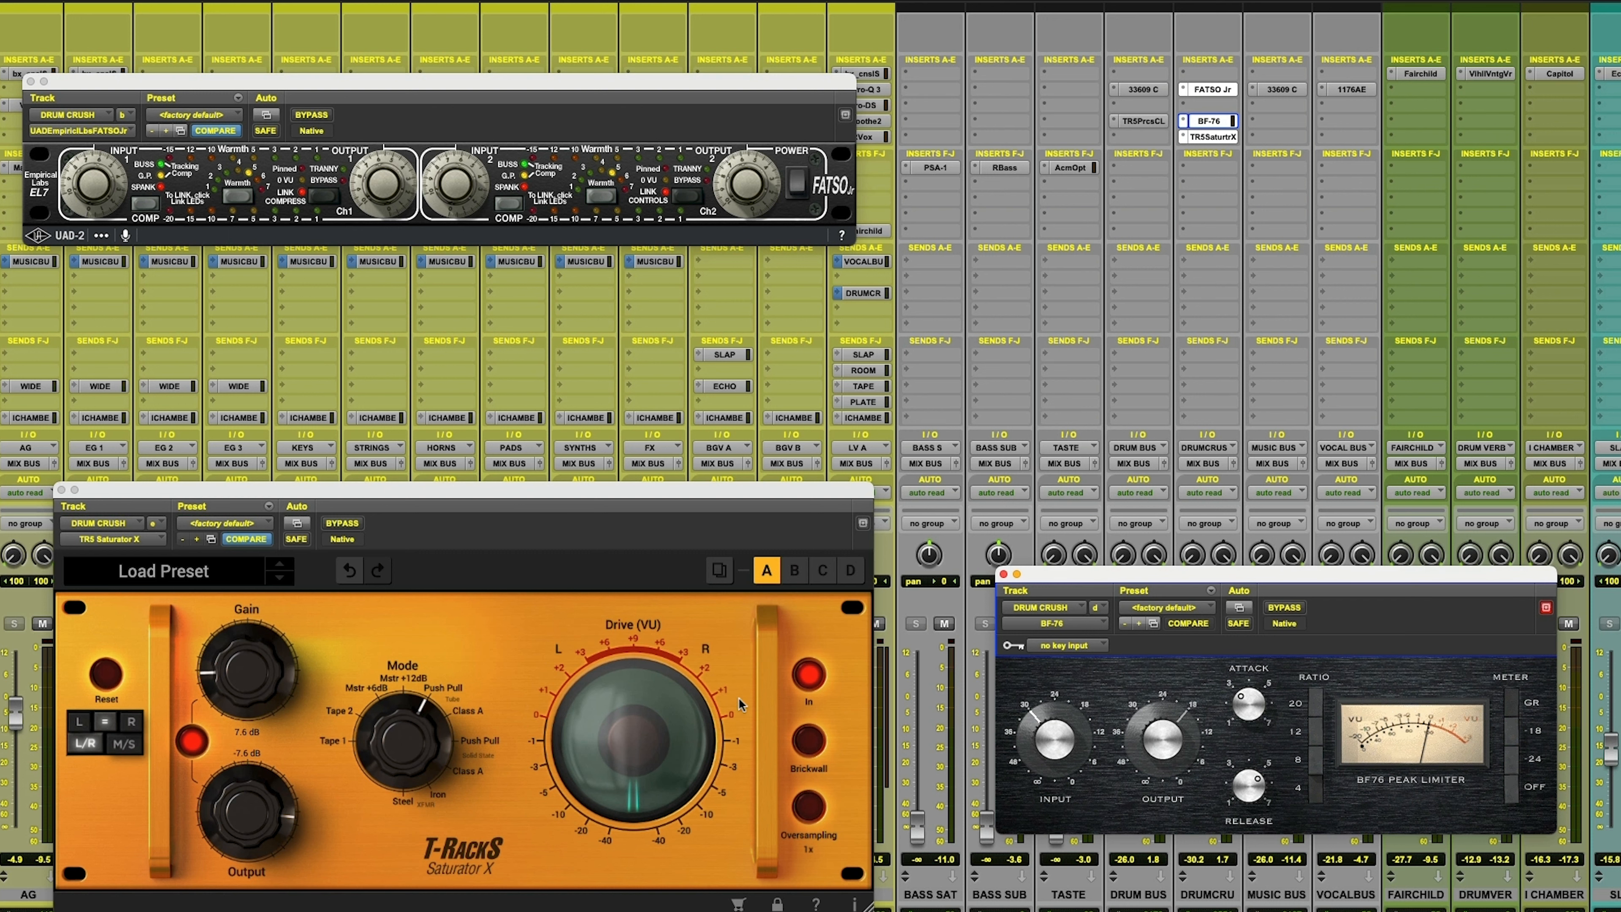
left_click(61, 490)
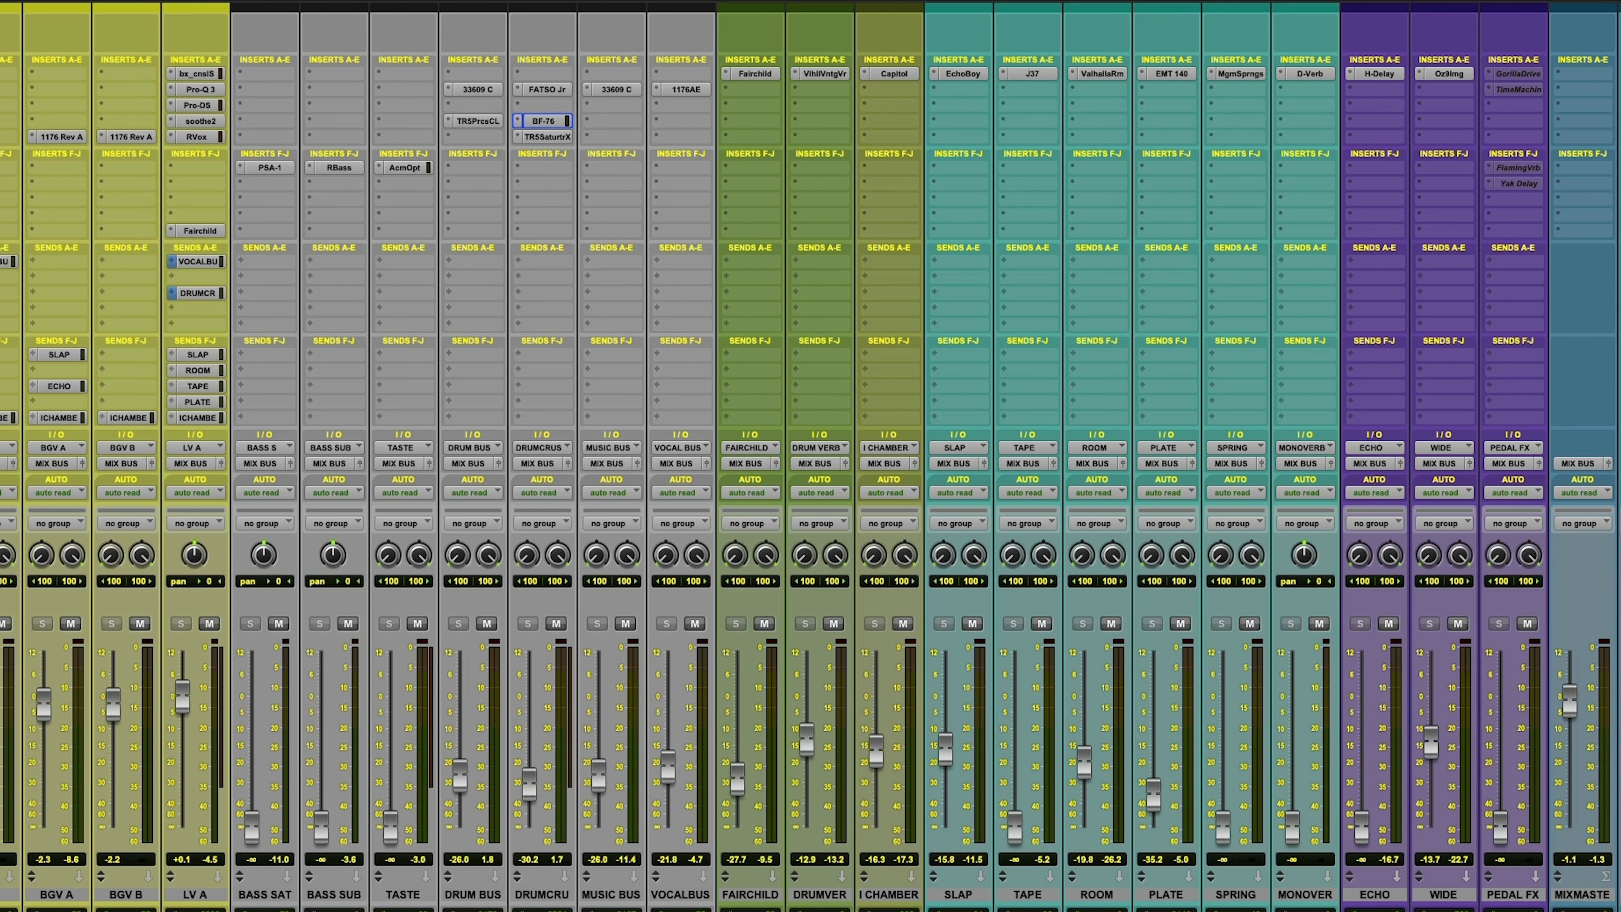
scroll(811, 455, "right", 4)
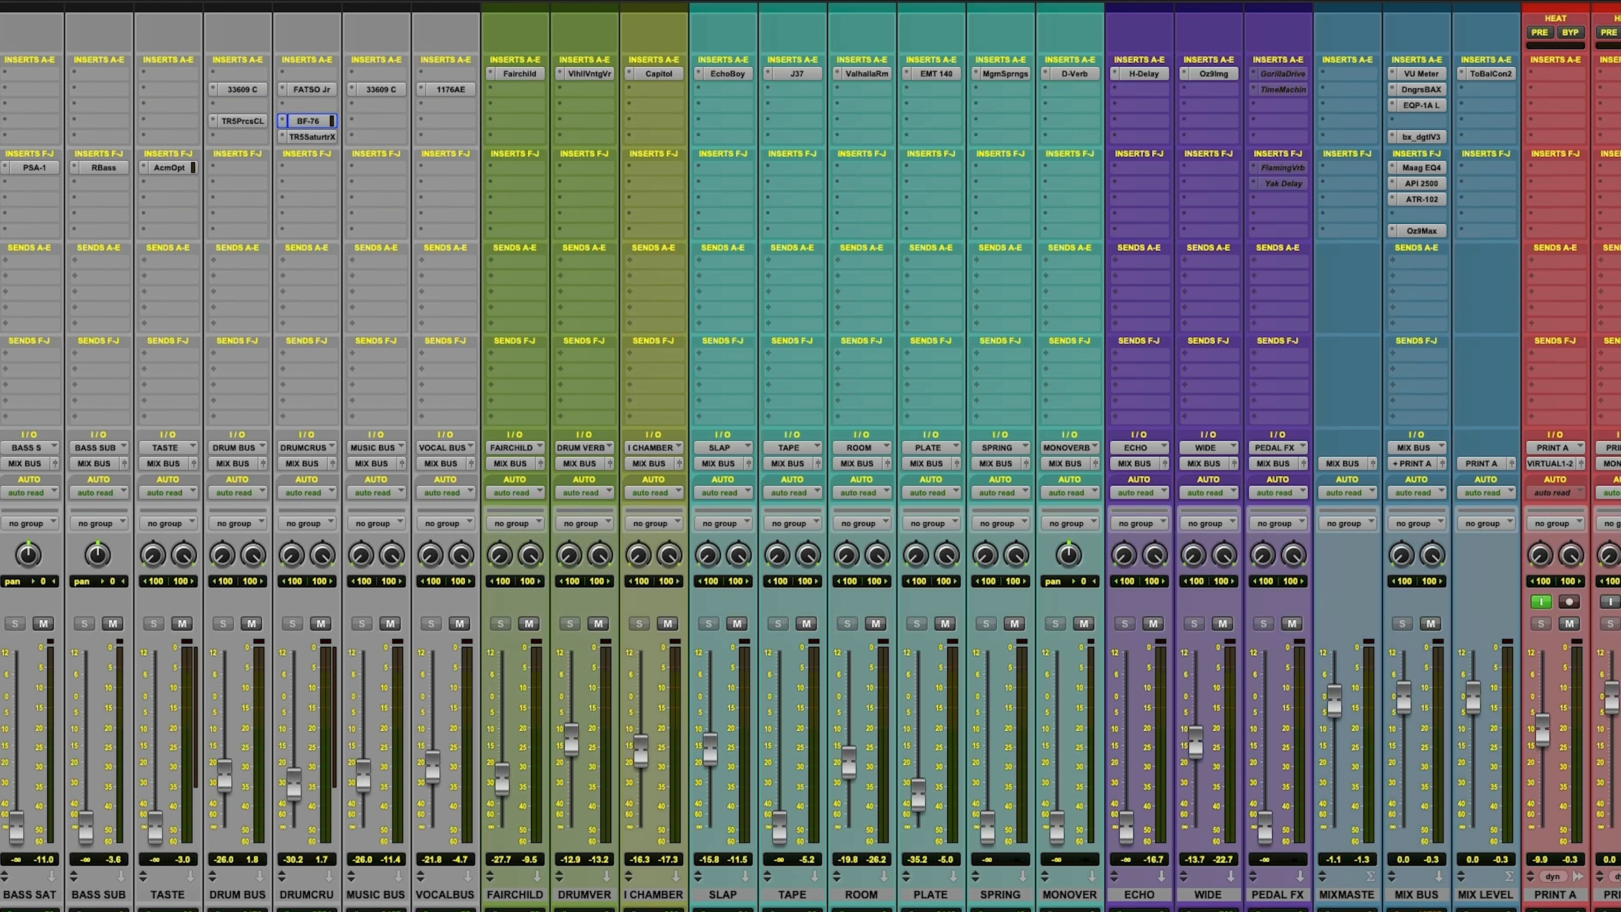